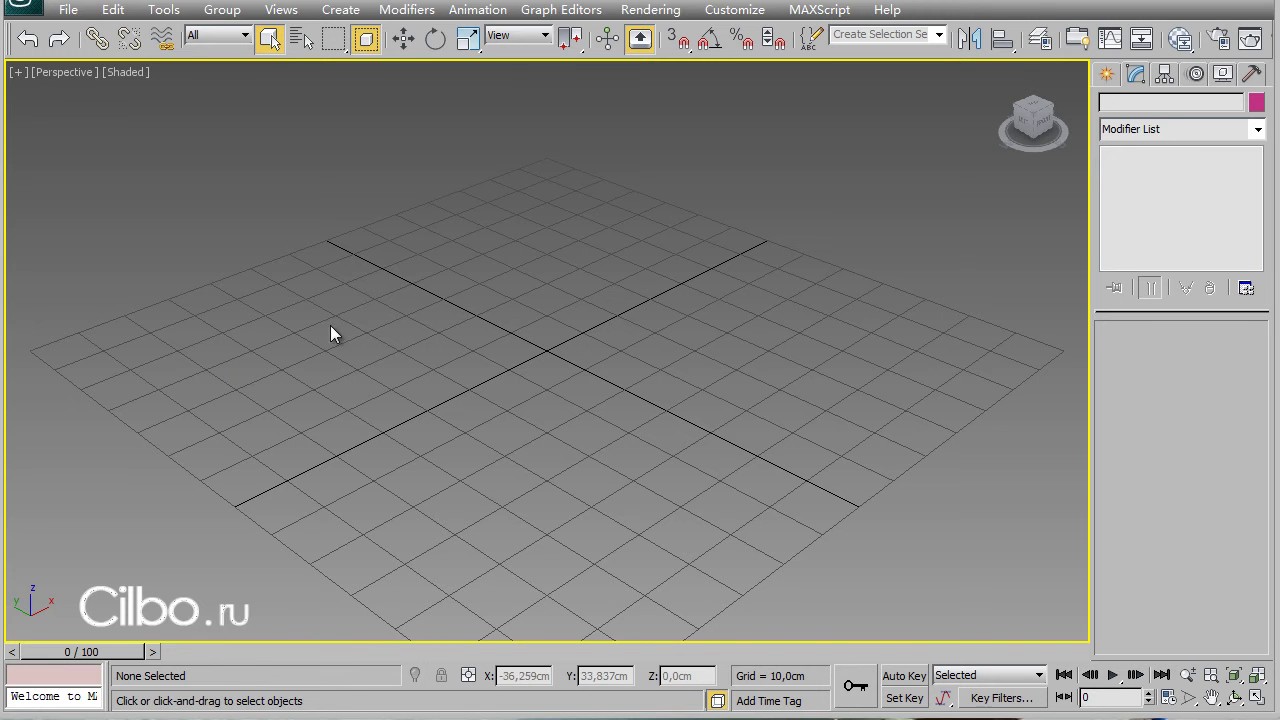
Draw a rectangle spline about 115 by 103 cm on the ground grid in the Perspective view.
left_click(1107, 73)
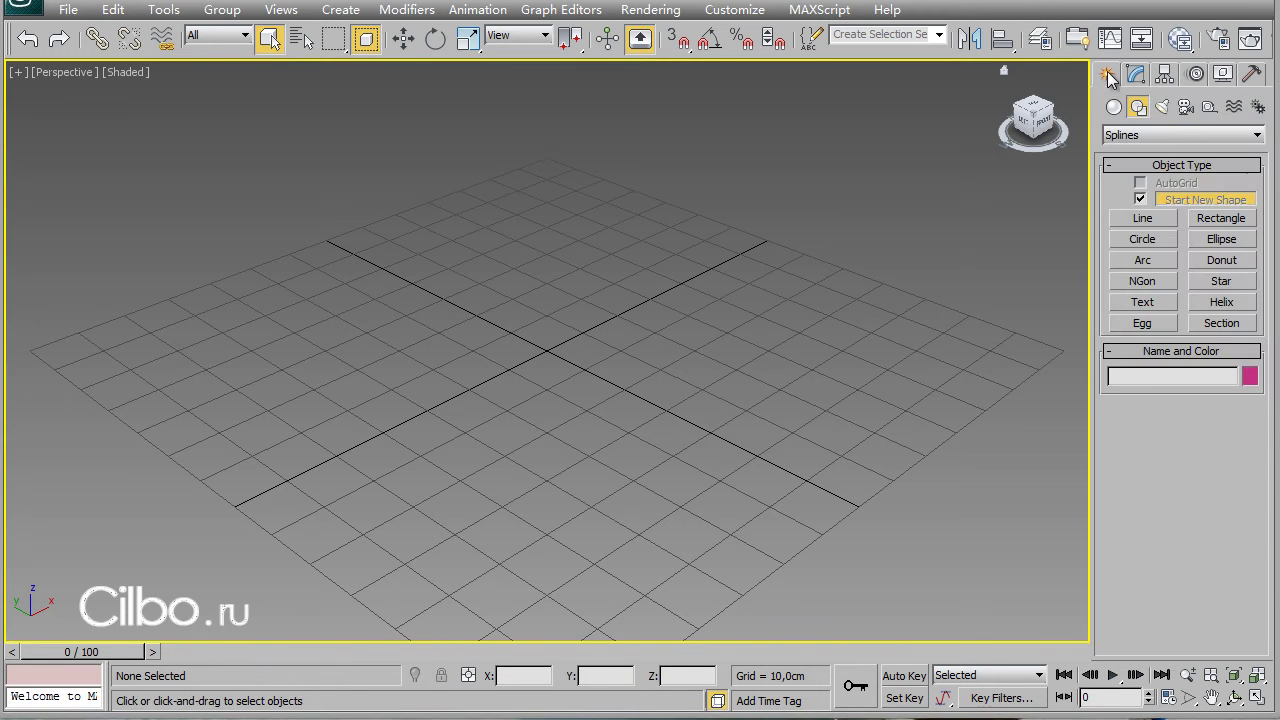
left_click(1224, 216)
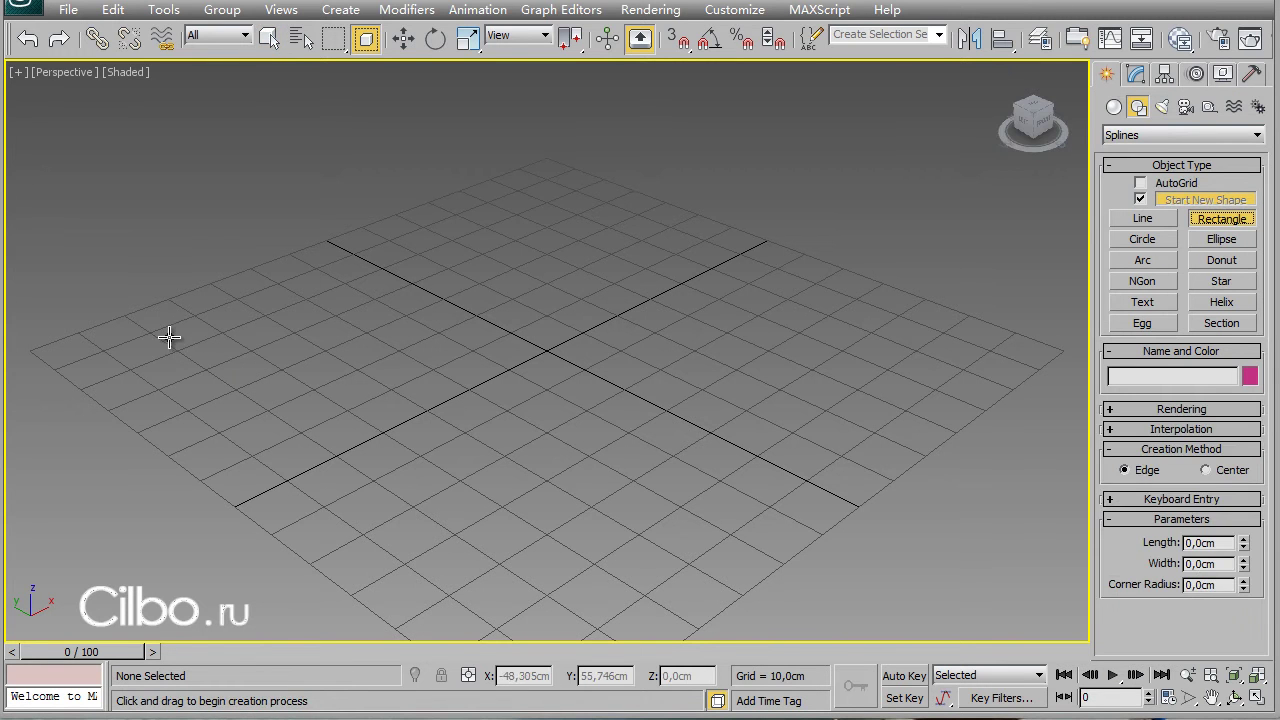
left_click_drag(168, 337, 968, 360)
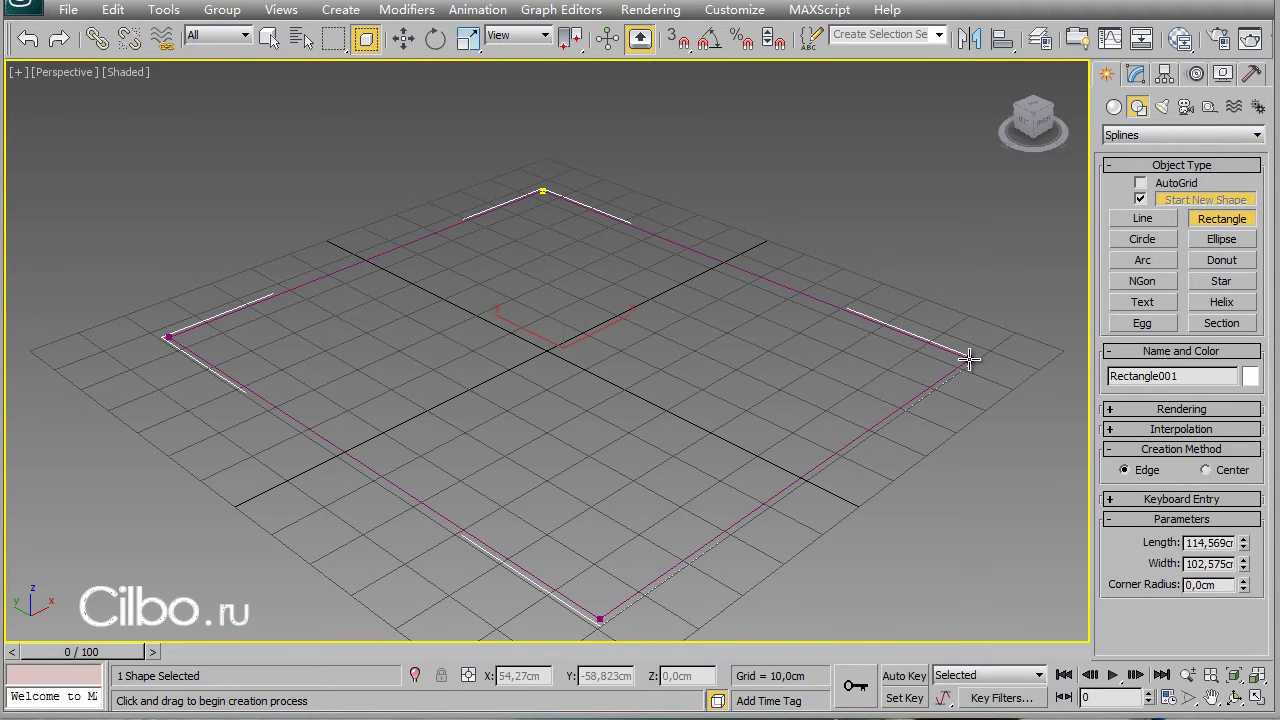
right_click(966, 393)
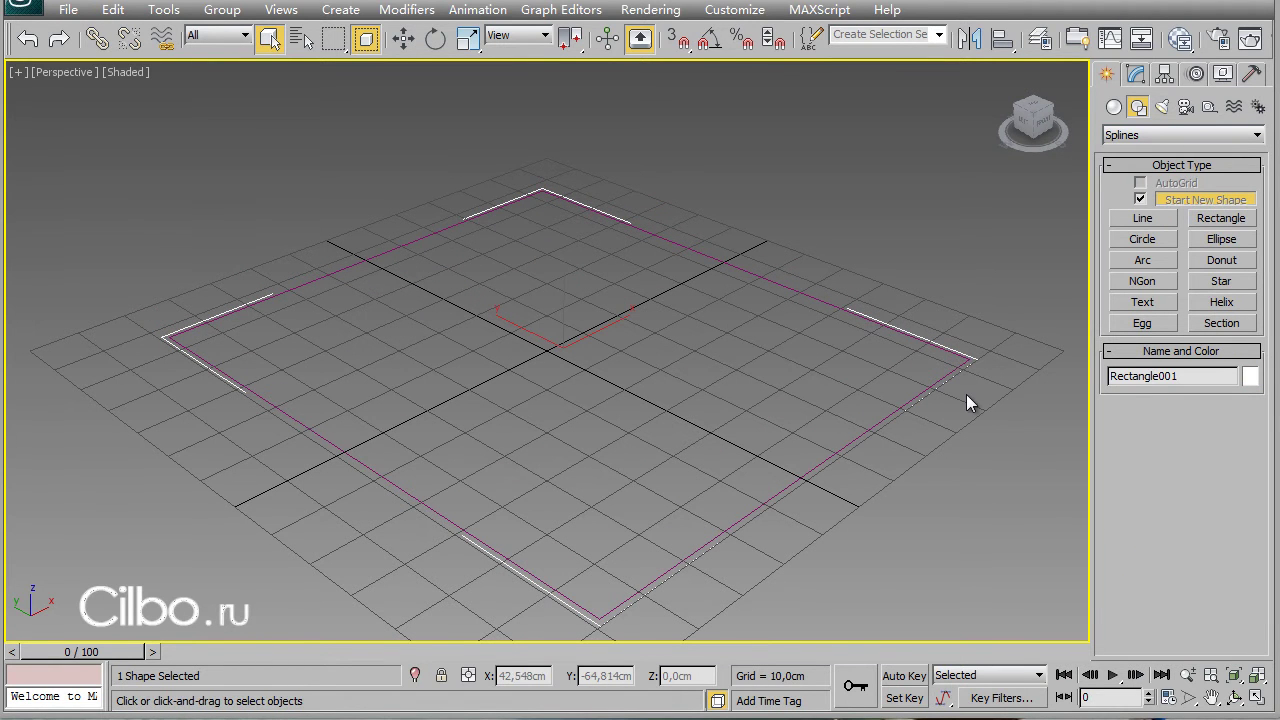
Apply a Sweep modifier to Rectangle001 for a magenta Tee-section frame, then orbit to inspect it.
left_click(1135, 75)
left_click(1183, 129)
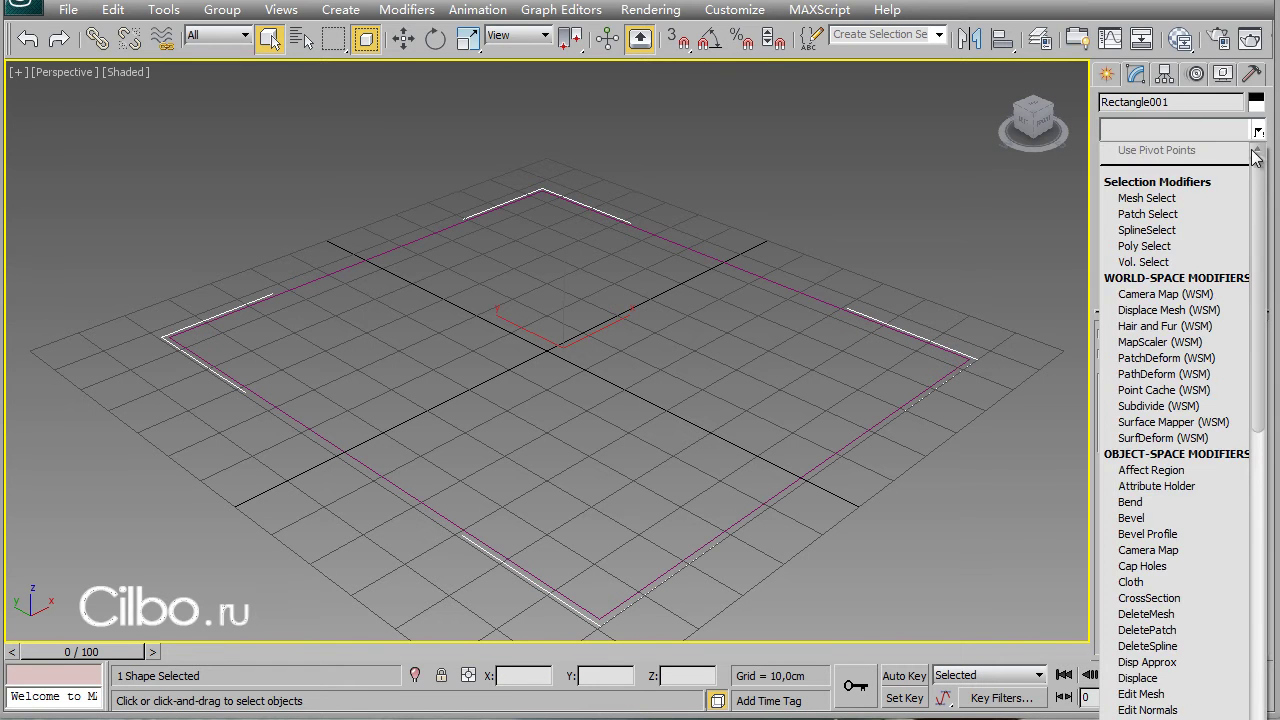
left_click_drag(1260, 178, 1260, 450)
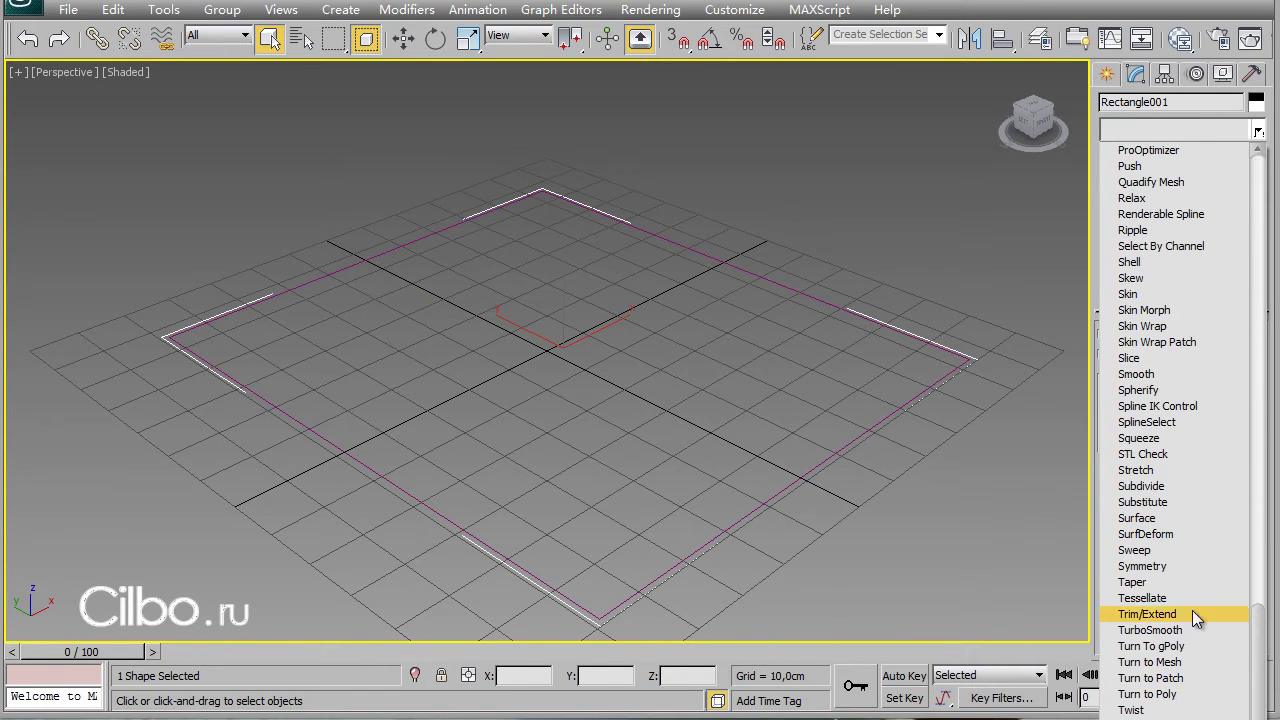
left_click(1134, 550)
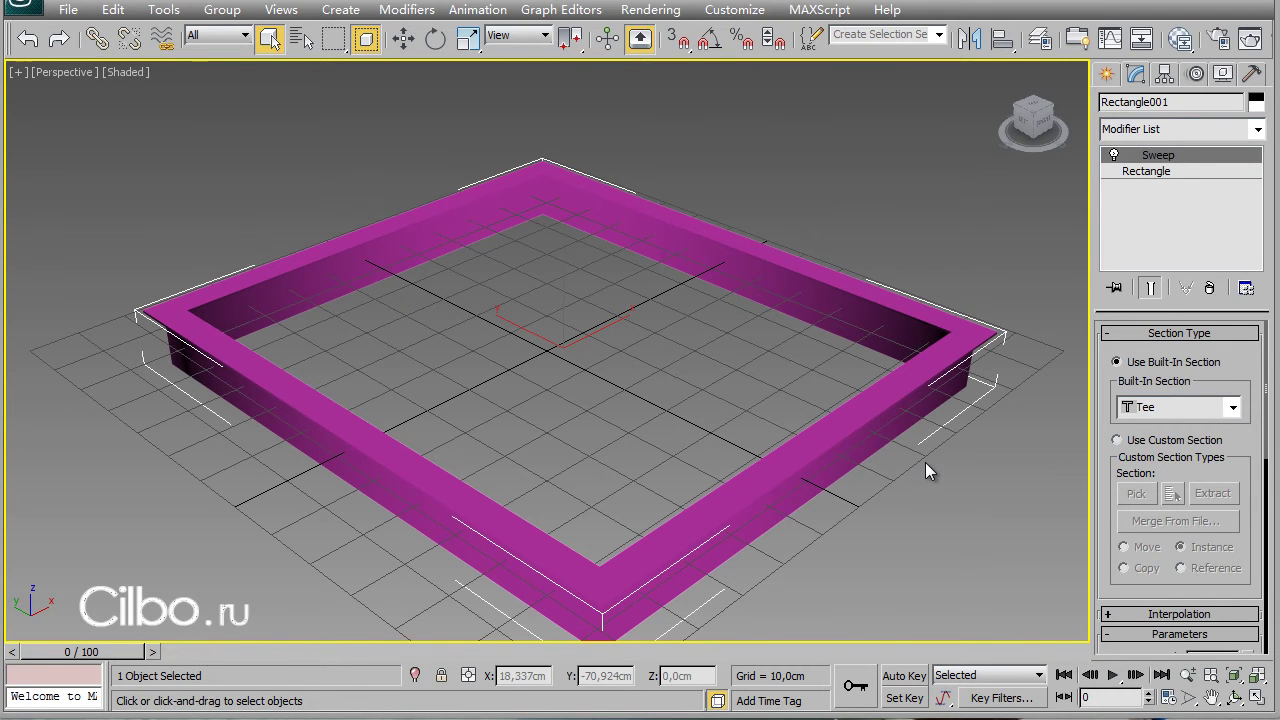
mouse_move(915, 482)
middle_mouse_down("alt")
mouse_move(997, 415)
mouse_move(975, 476)
mouse_move(894, 456)
mouse_move(963, 449)
mouse_move(940, 496)
mouse_move(916, 471)
mouse_move(922, 432)
mouse_move(924, 467)
middle_mouse_up("alt")
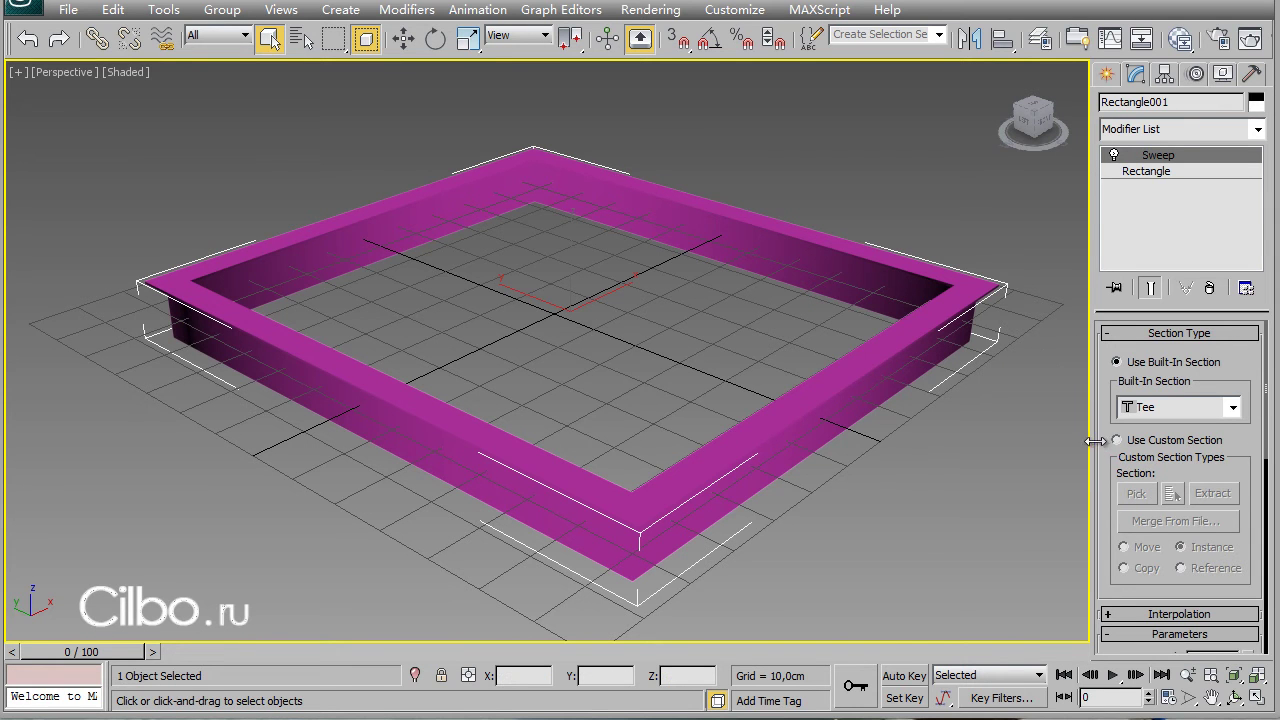
Switch the sweep's built-in section to Channel: 12 cm long, 4 cm wide, 0.5 cm thick.
left_click(1235, 409)
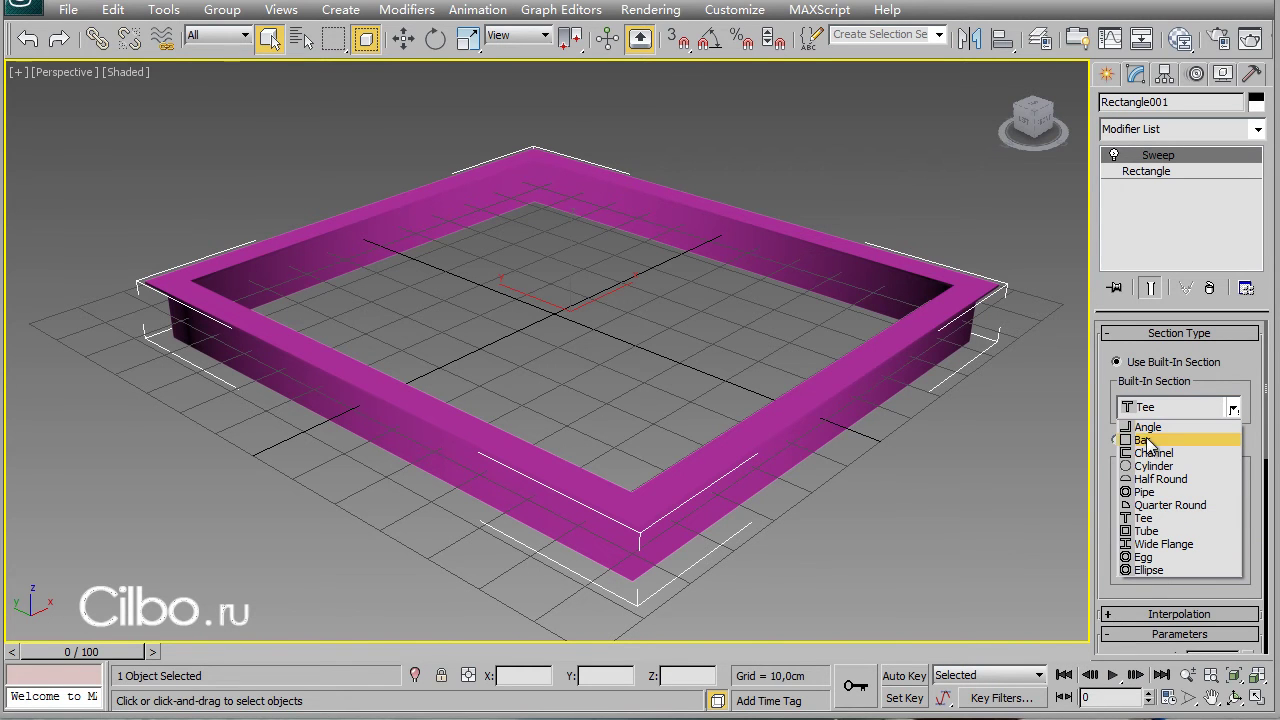
left_click(1145, 519)
scroll(1165, 443, "down", 5)
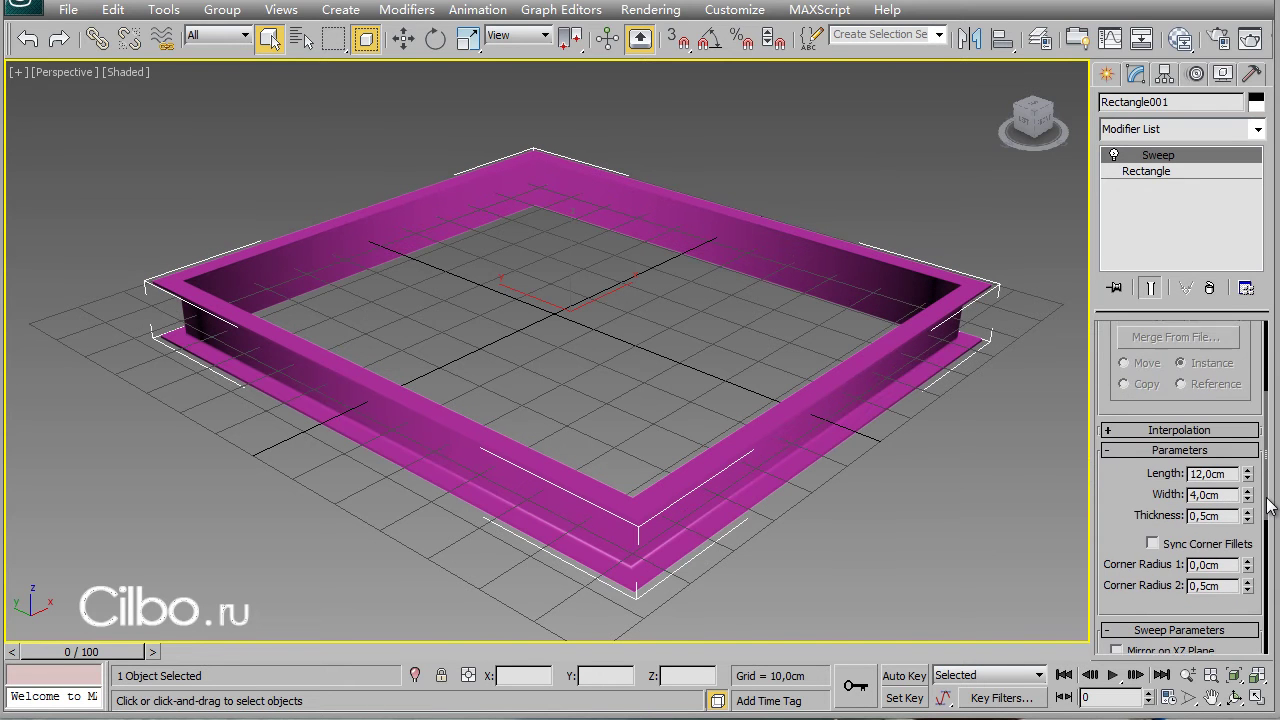
left_click(1161, 418)
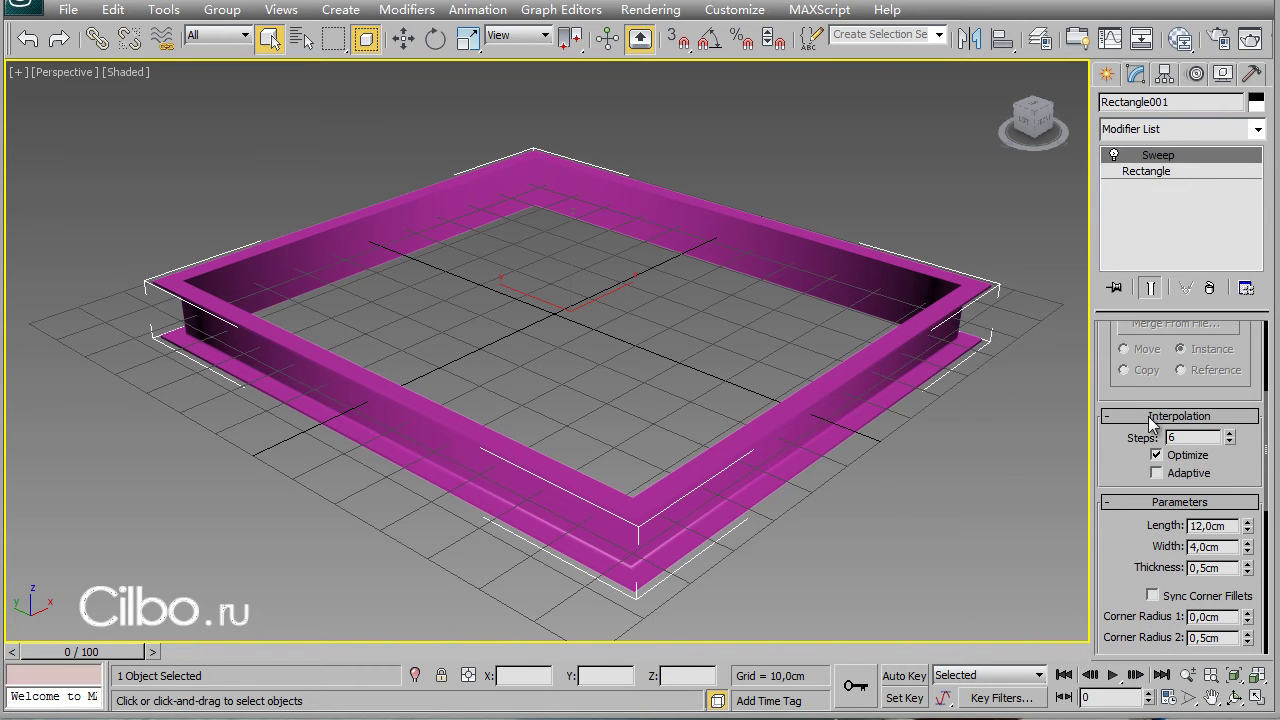
left_click(1150, 418)
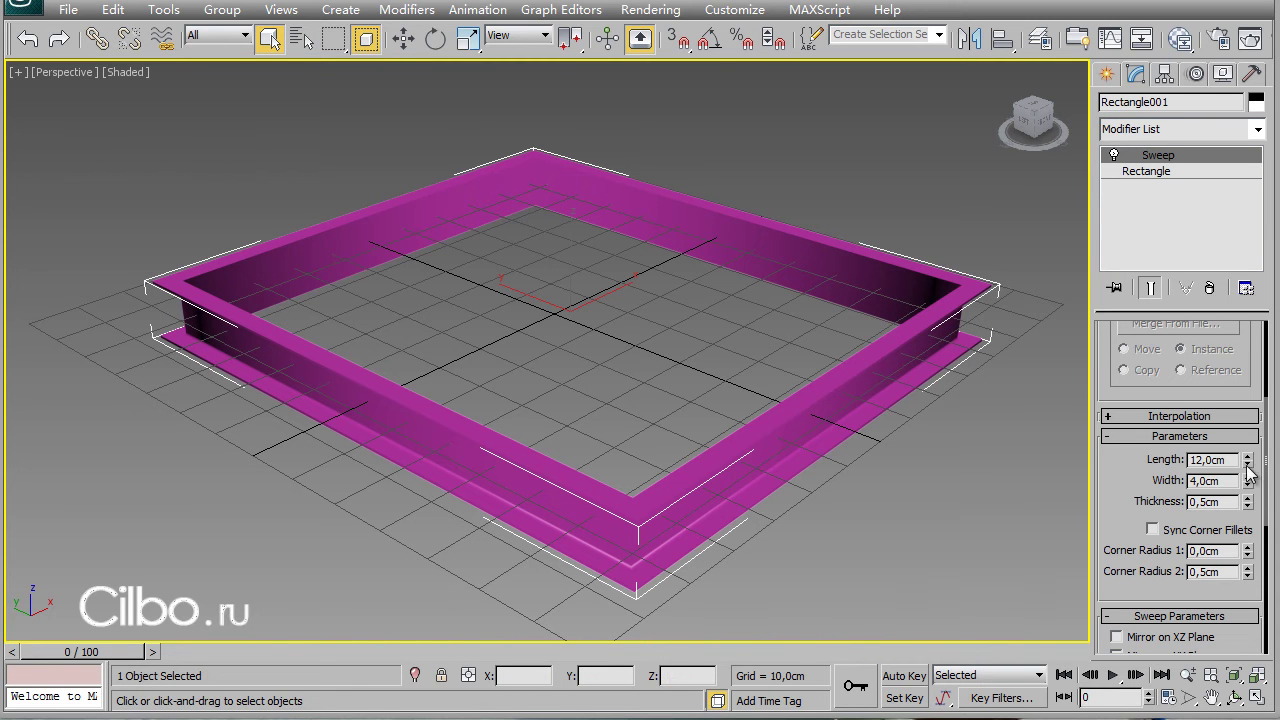
Enlarge the Channel section to 15.36 cm length and 6.08 cm width, then review Sweep Parameters.
left_click_drag(1249, 462, 1260, 453)
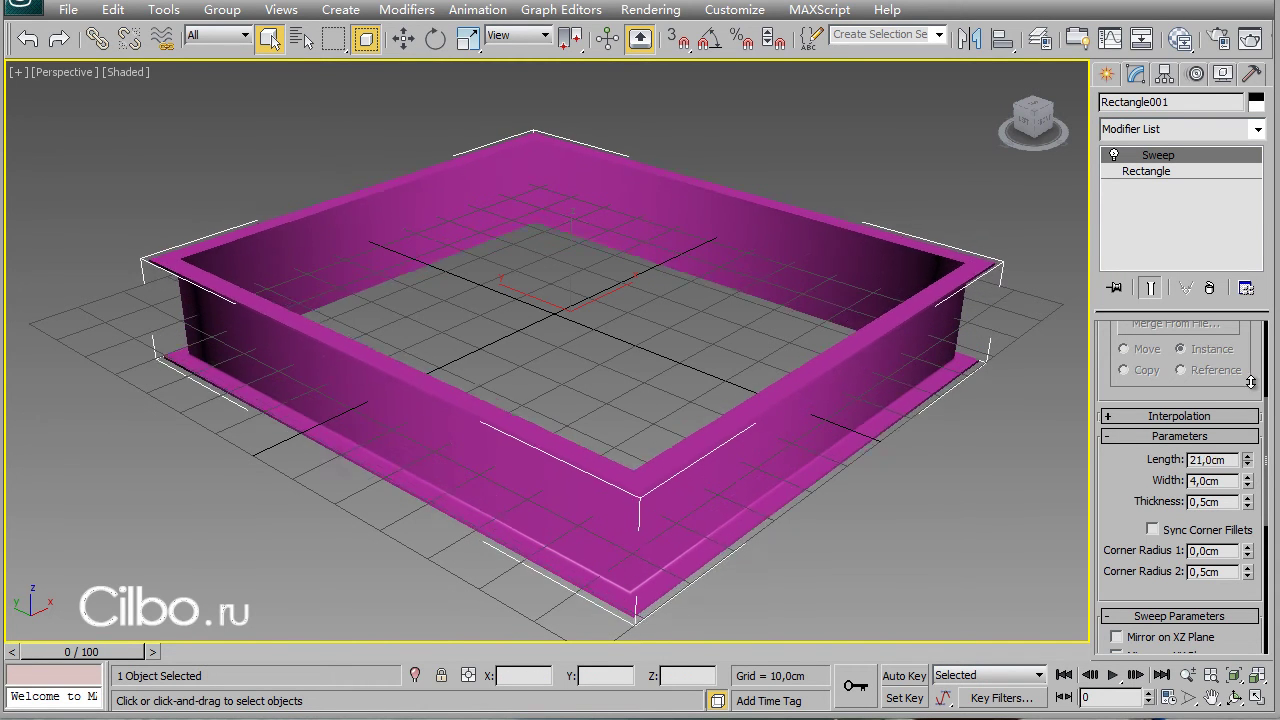
mouse_move(1247, 481)
left_mouse_down()
mouse_move(1246, 384)
mouse_move(1248, 485)
left_mouse_up()
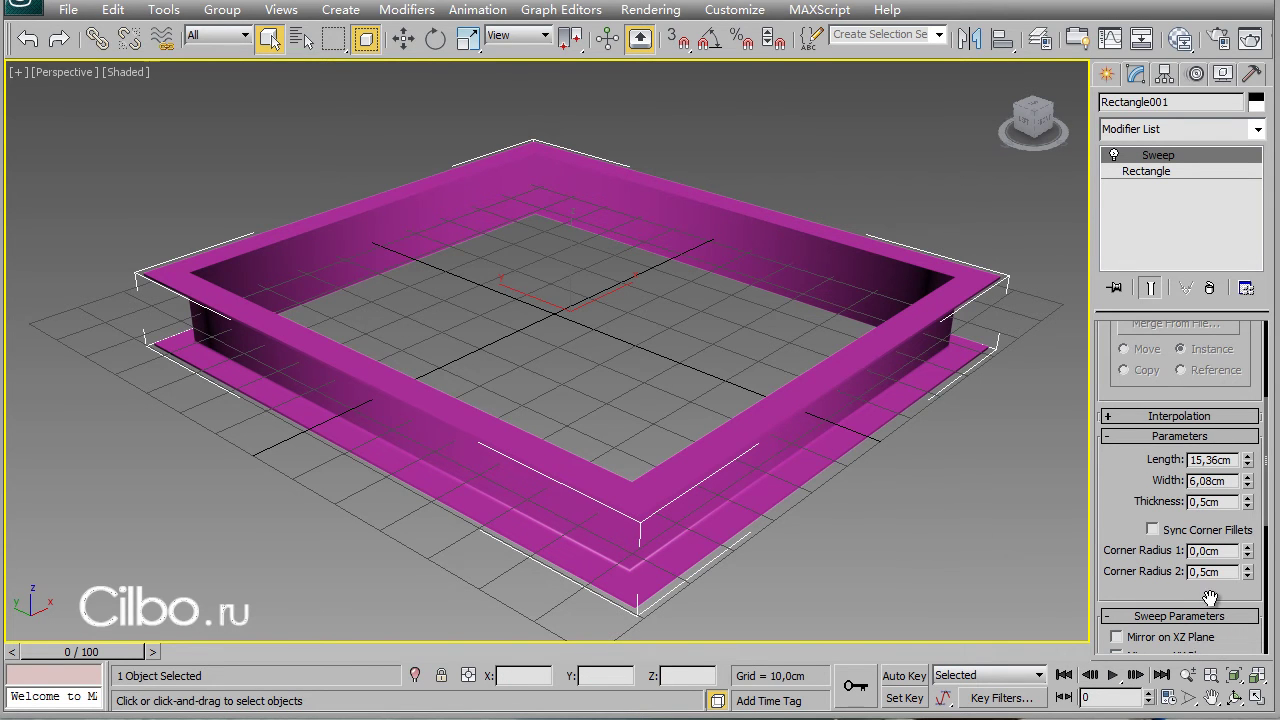
left_click_drag(1205, 597, 1197, 336)
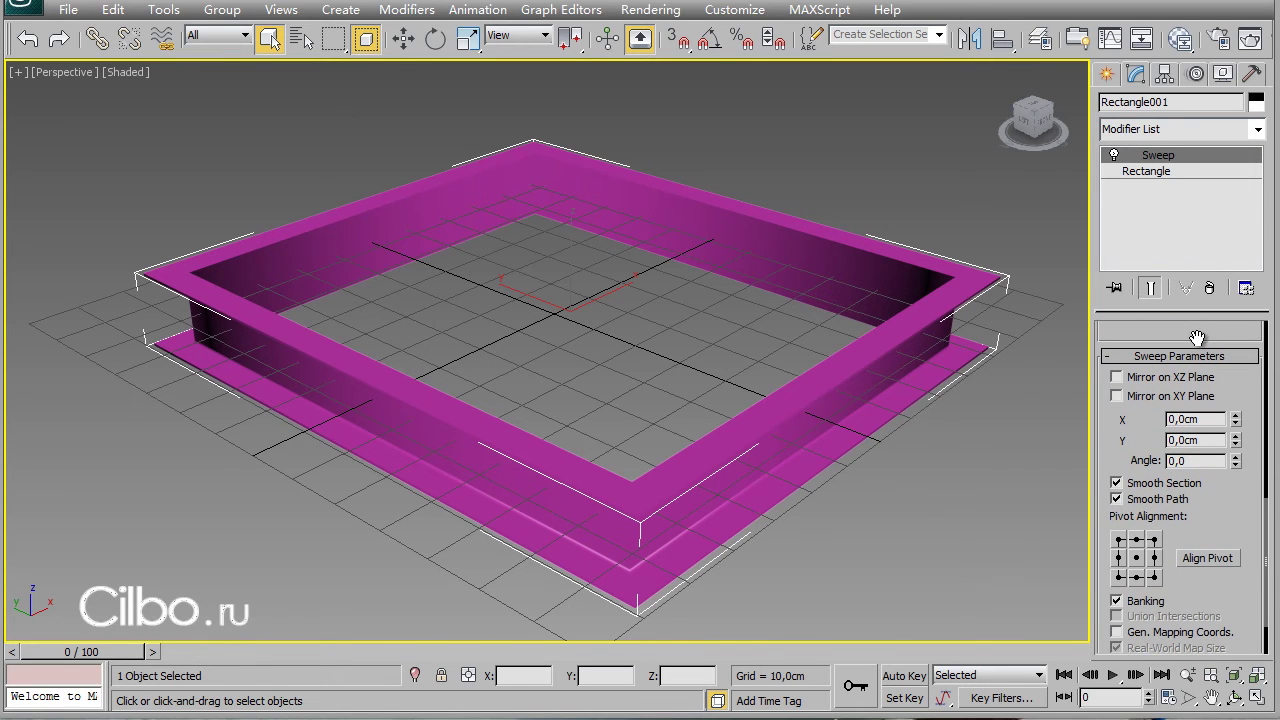
left_click_drag(1250, 386, 1249, 357)
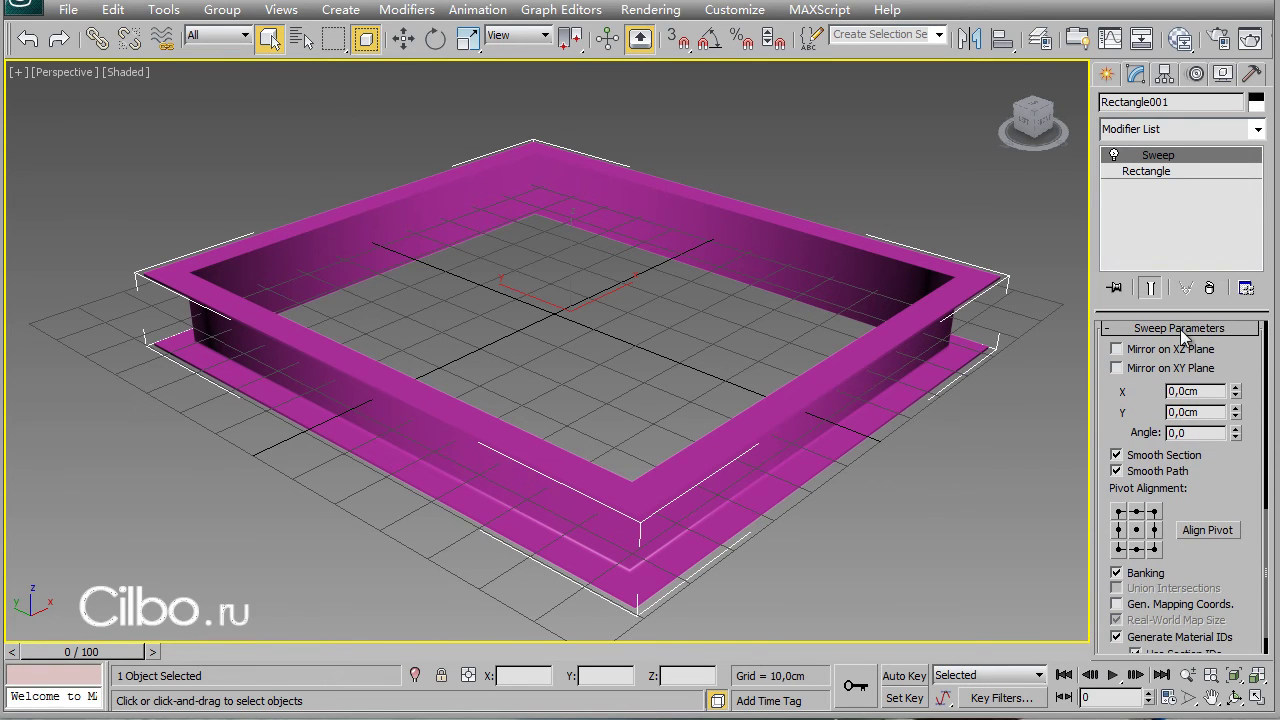
mouse_move(1250, 505)
left_mouse_down()
mouse_move(1248, 462)
mouse_move(1248, 514)
left_mouse_up()
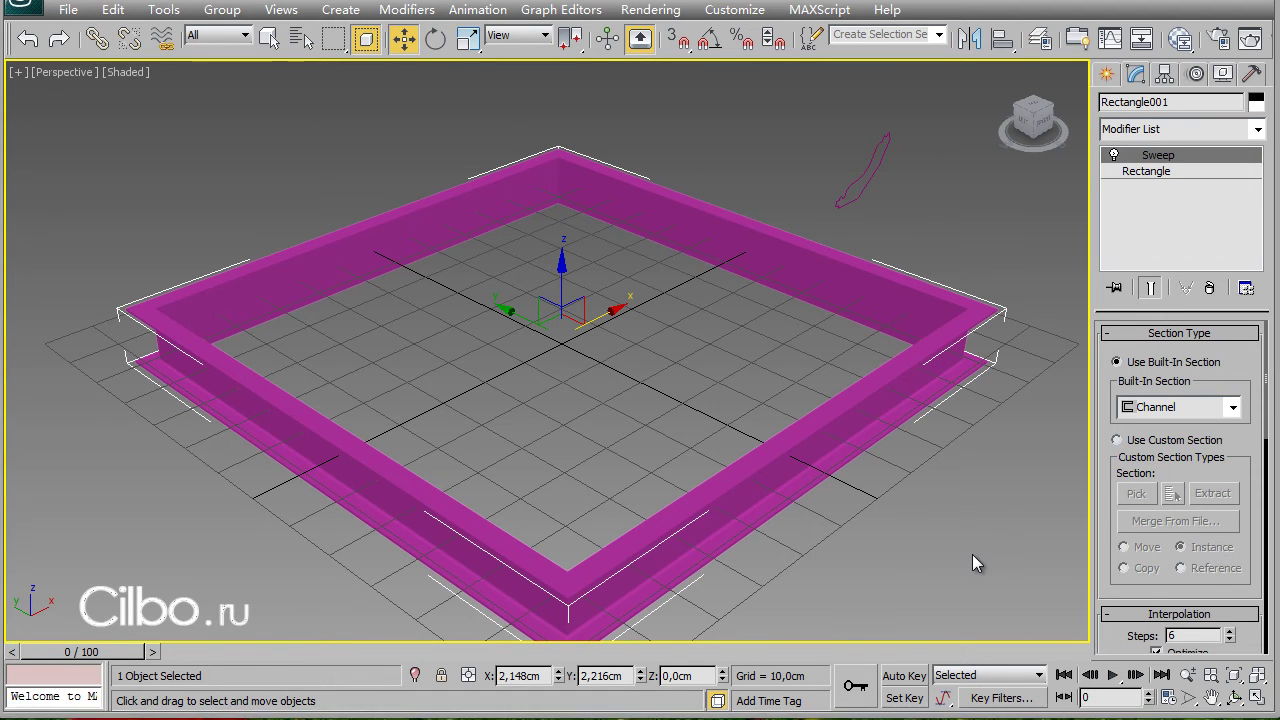
Switch the sweep to Use Custom Section, leaving only the rectangle outline visible.
middle_click_drag(972, 554, 955, 526)
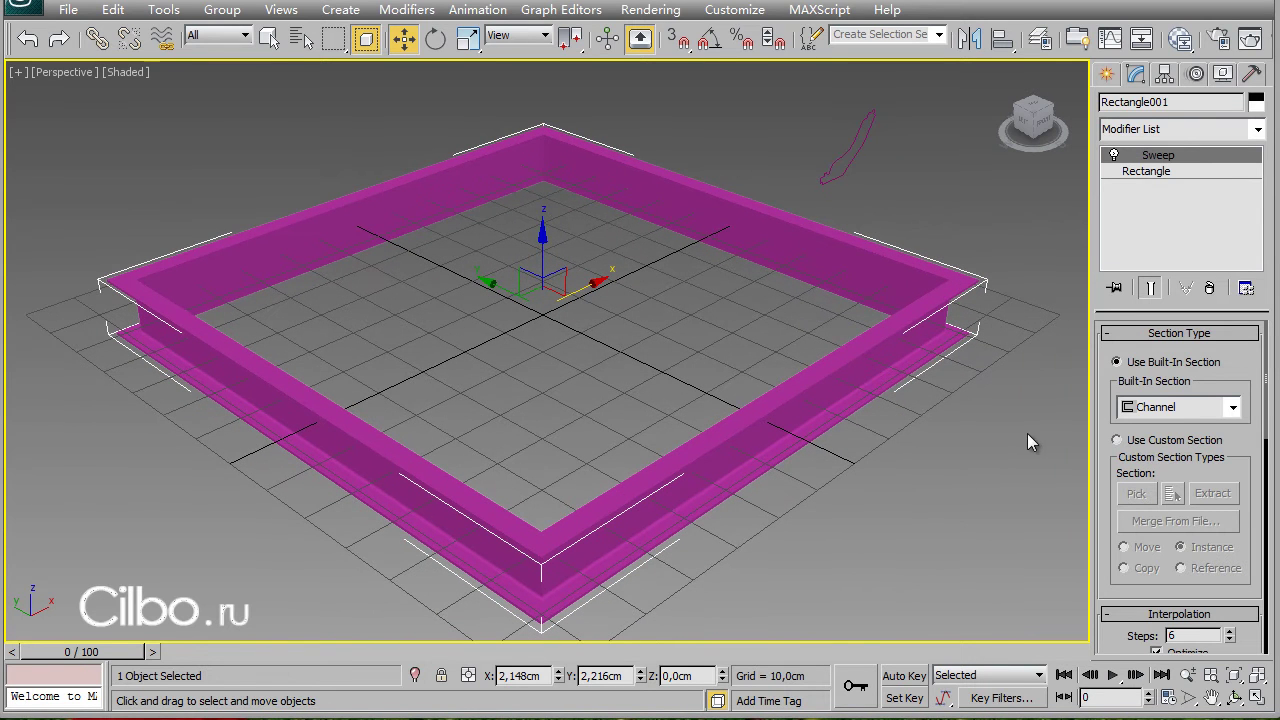
left_click(1117, 441)
mouse_move(993, 441)
middle_mouse_down()
mouse_move(989, 459)
mouse_move(958, 473)
mouse_move(966, 450)
middle_mouse_up()
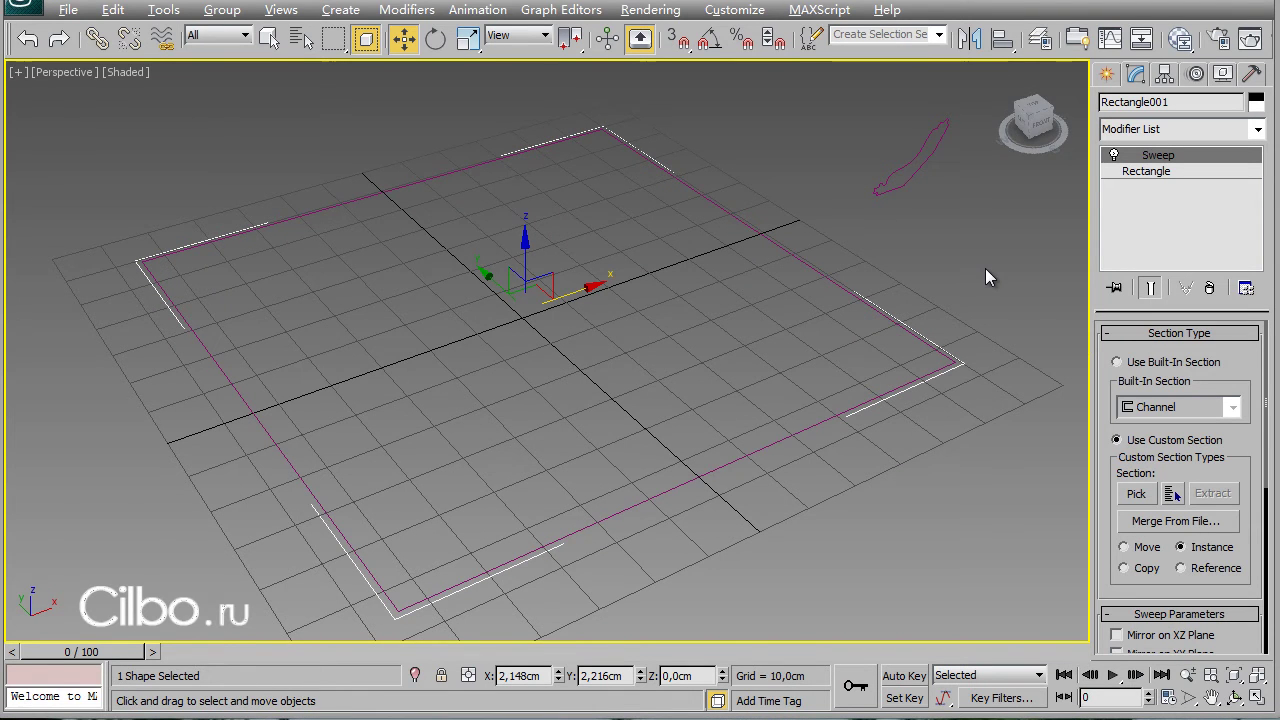
Check the molding profile in a maximized Front view, then return to a maximized Perspective view.
key("alt+w")
right_click(840, 270)
key("alt+w")
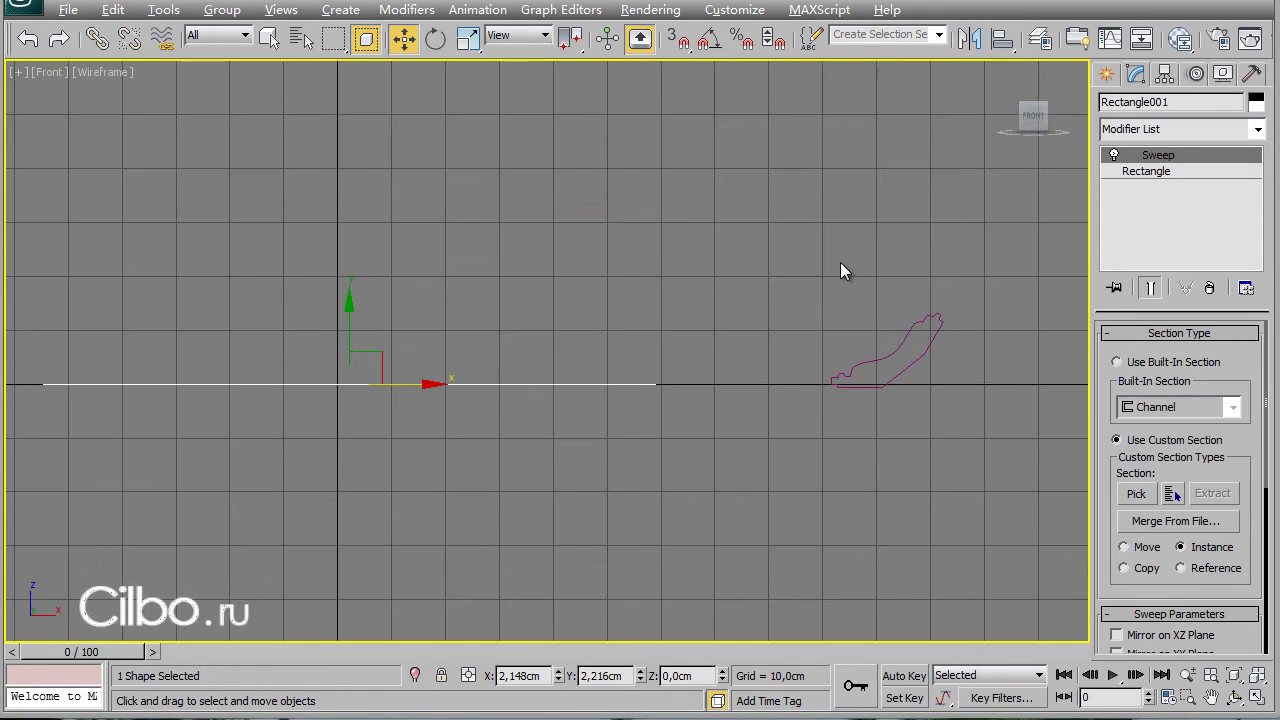
mouse_move(823, 299)
middle_mouse_down()
mouse_move(897, 235)
mouse_move(922, 252)
middle_mouse_up()
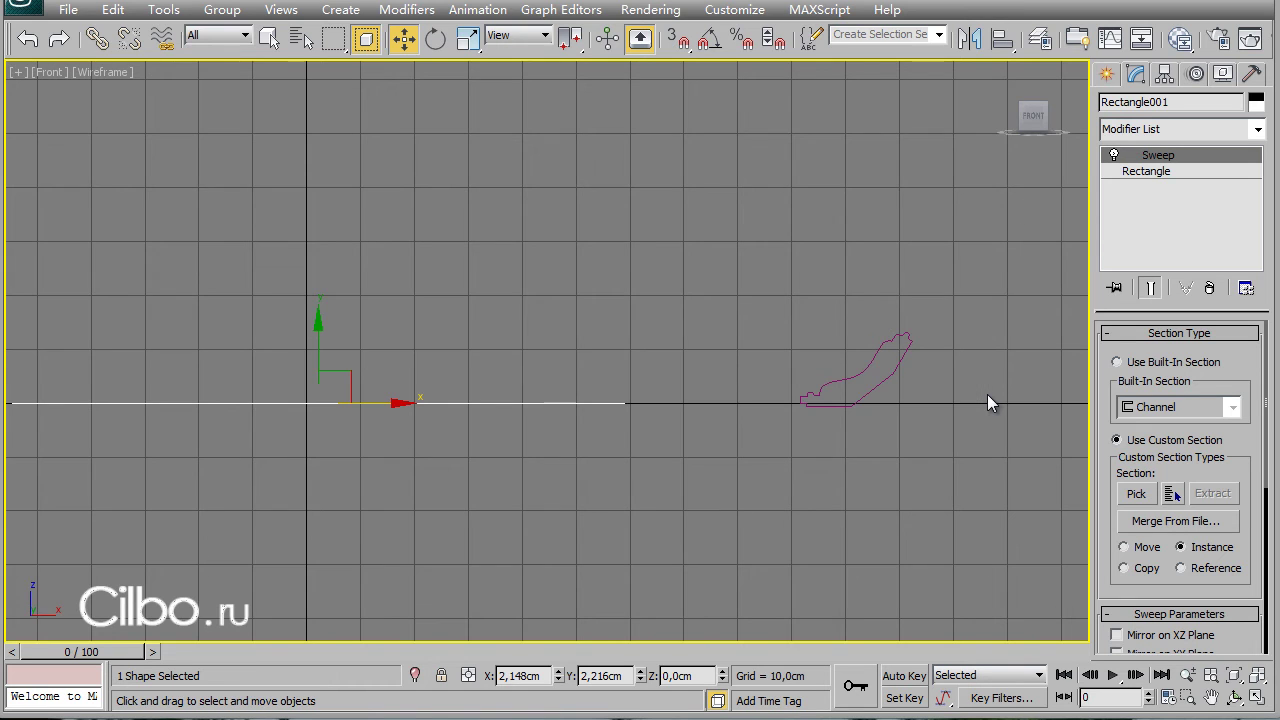
key("alt+w")
right_click(1015, 461)
key("alt+w")
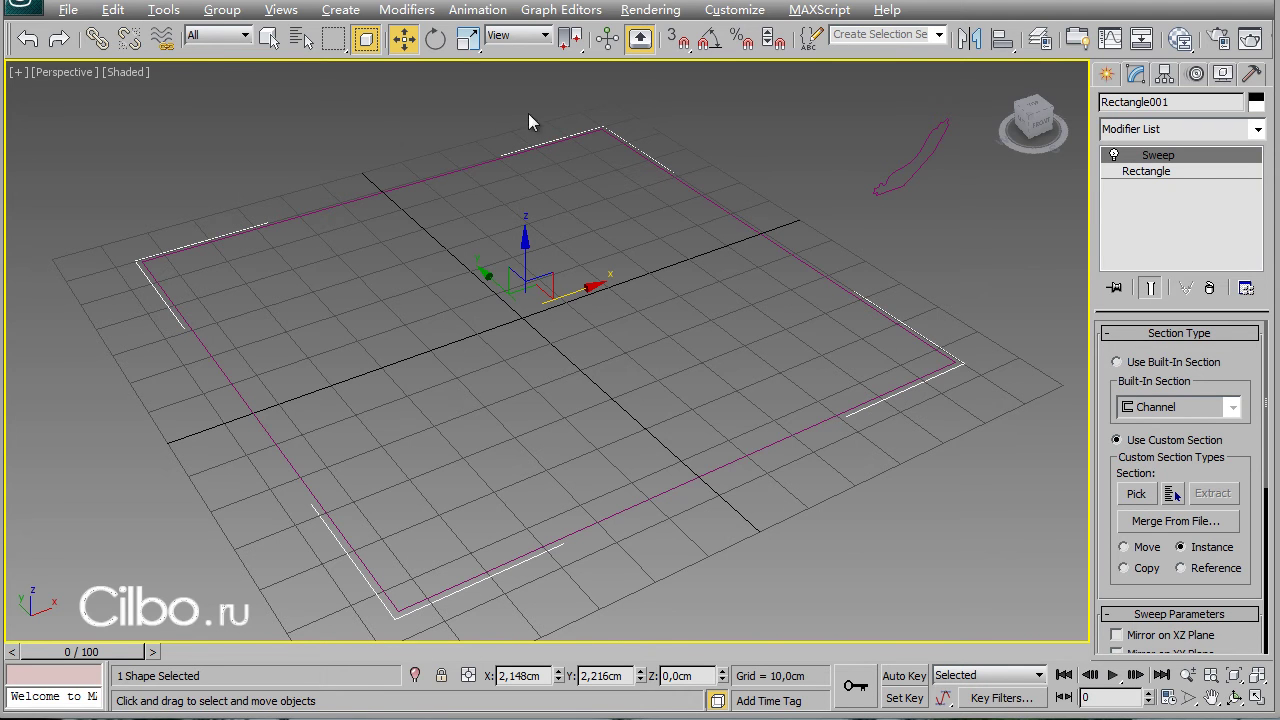
Set the curved Line002 profile as the sweep's custom section, picking it in the viewport.
left_click(1143, 496)
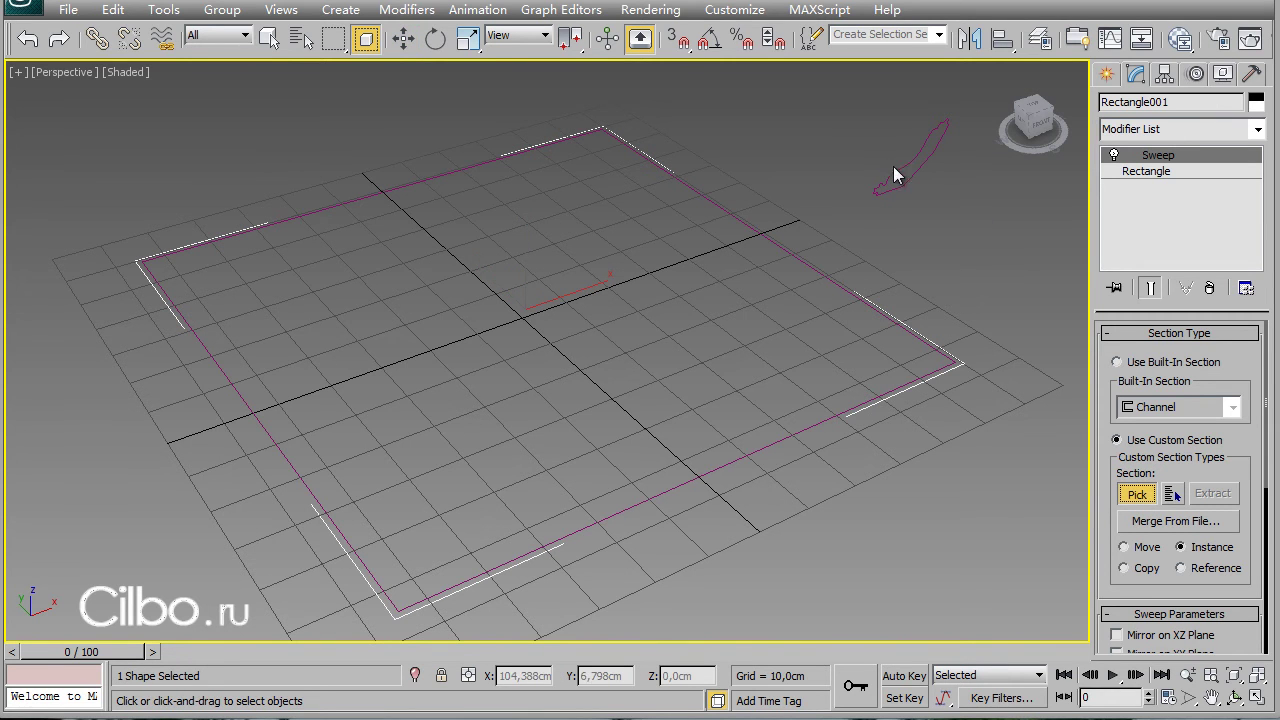
left_click(1173, 493)
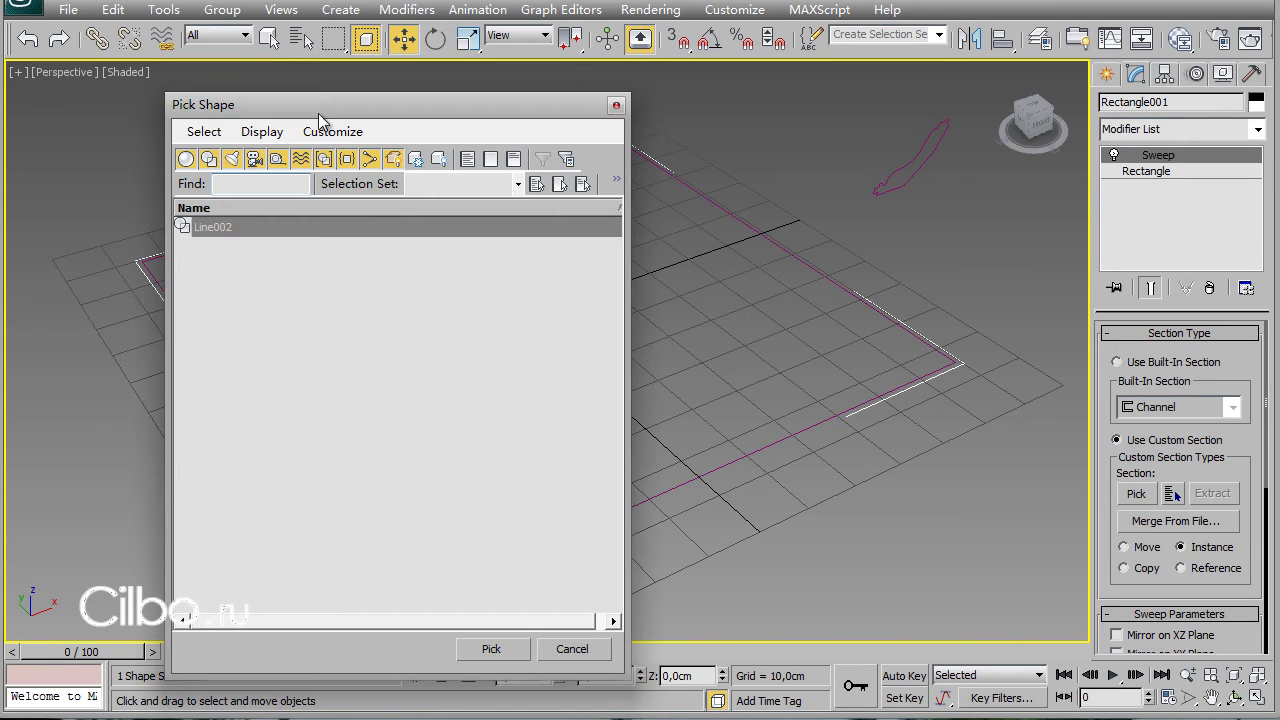
left_click_drag(329, 102, 263, 98)
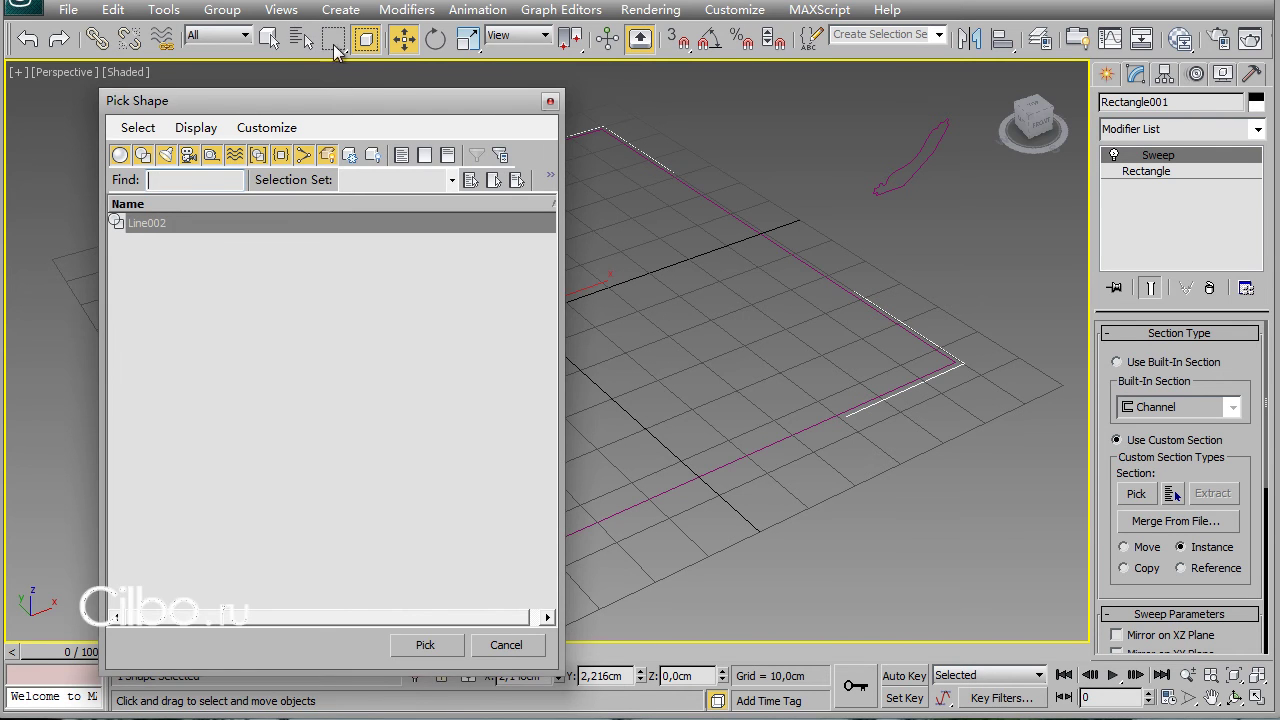
left_click(550, 101)
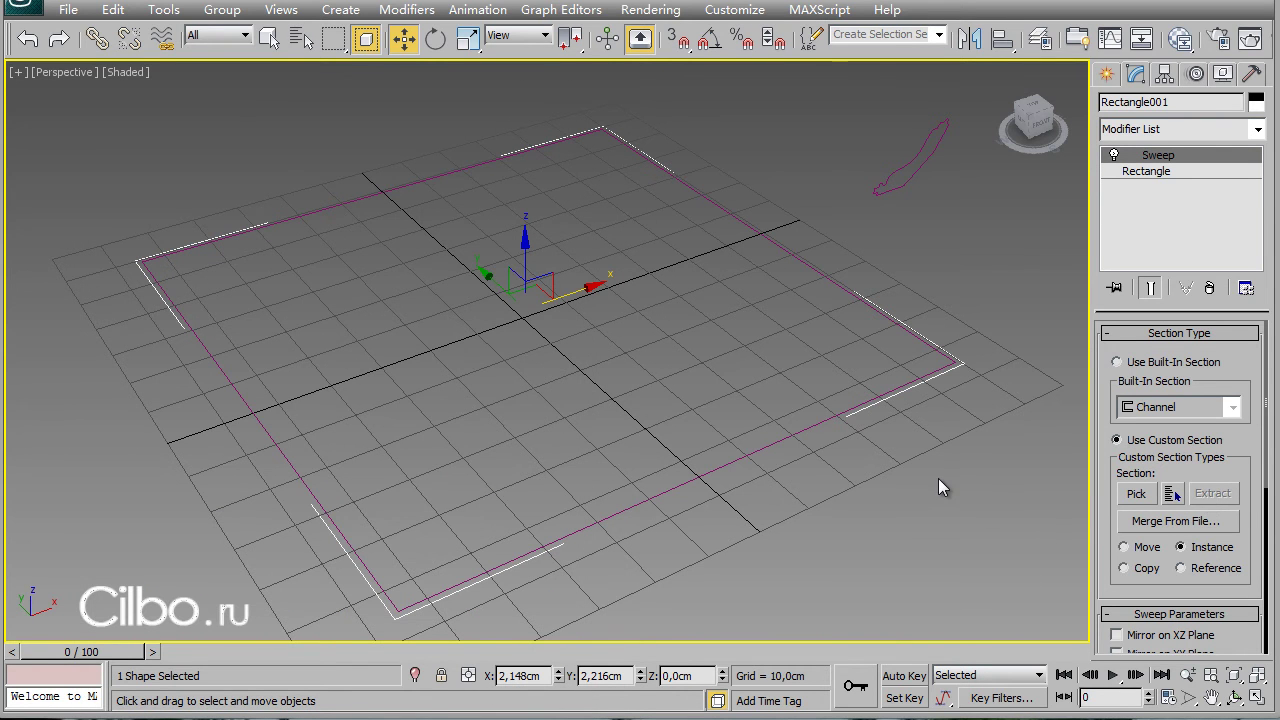
left_click(1137, 494)
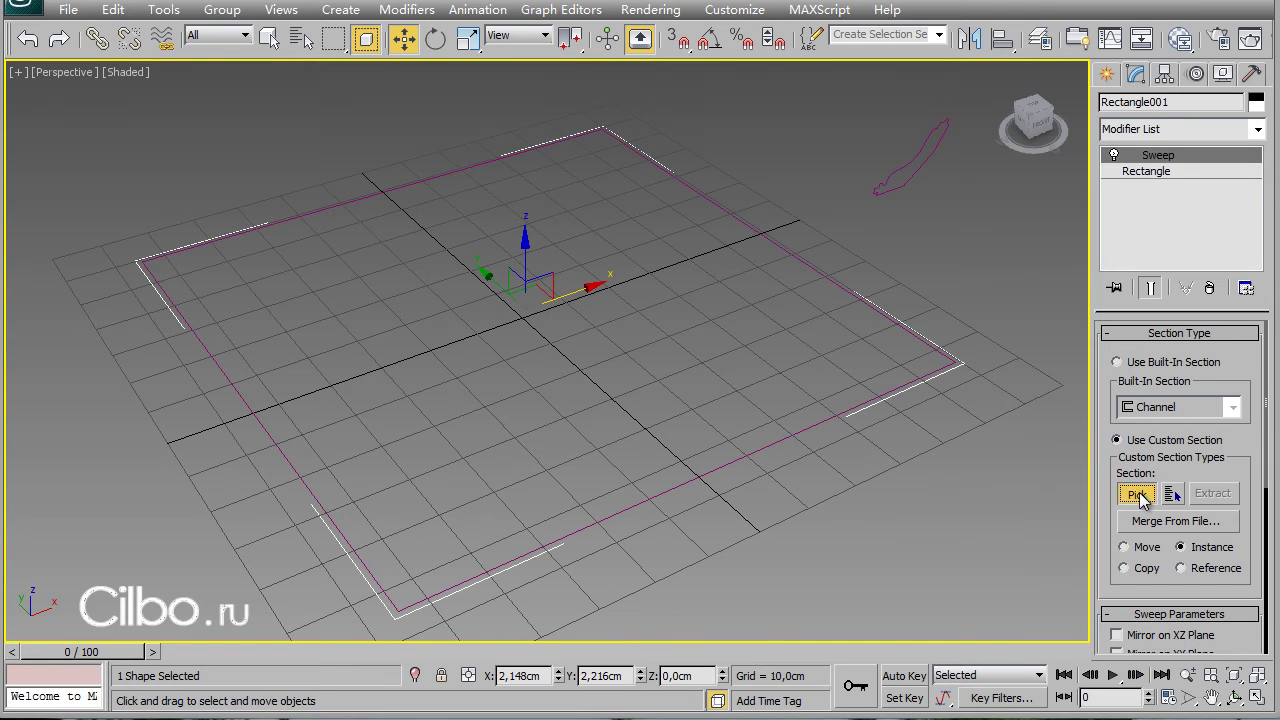
left_click(907, 174)
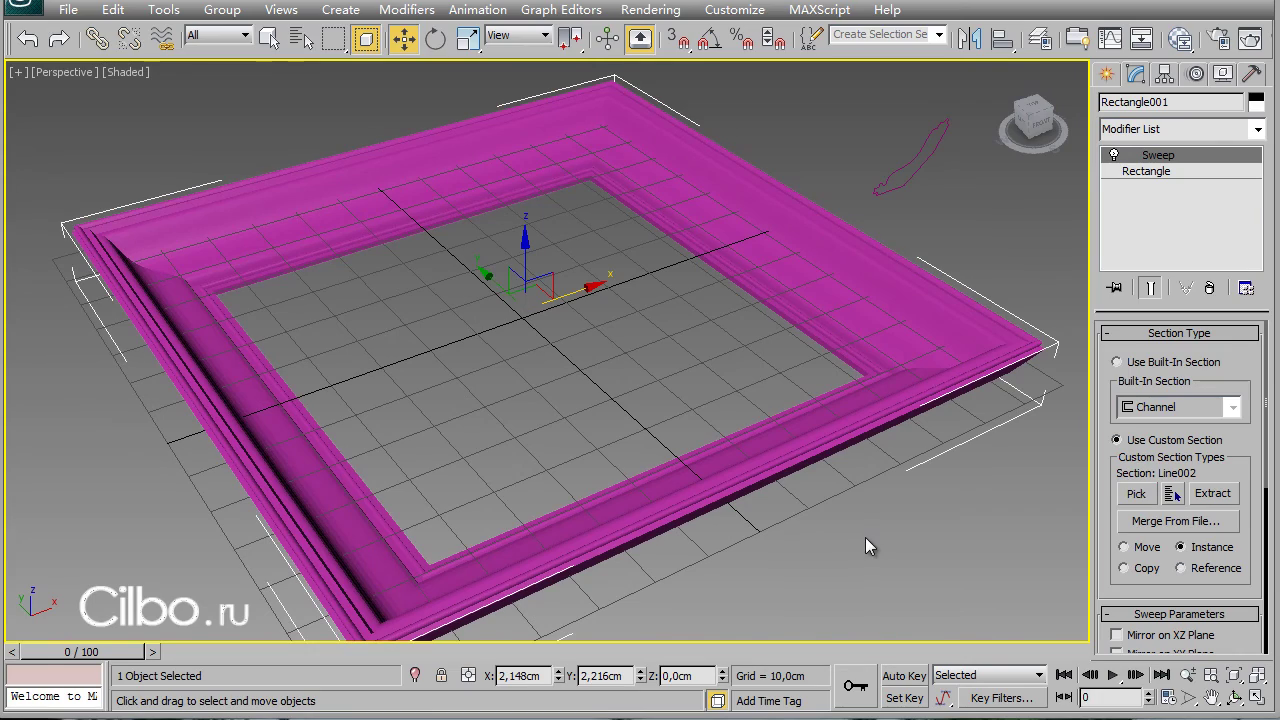
Orbit around the moulded frame and bring the Sweep Parameters rollout into view.
mouse_move(868, 536)
middle_mouse_down("alt")
mouse_move(805, 557)
mouse_move(878, 531)
mouse_move(1000, 581)
mouse_move(814, 566)
mouse_move(808, 580)
middle_mouse_up("alt")
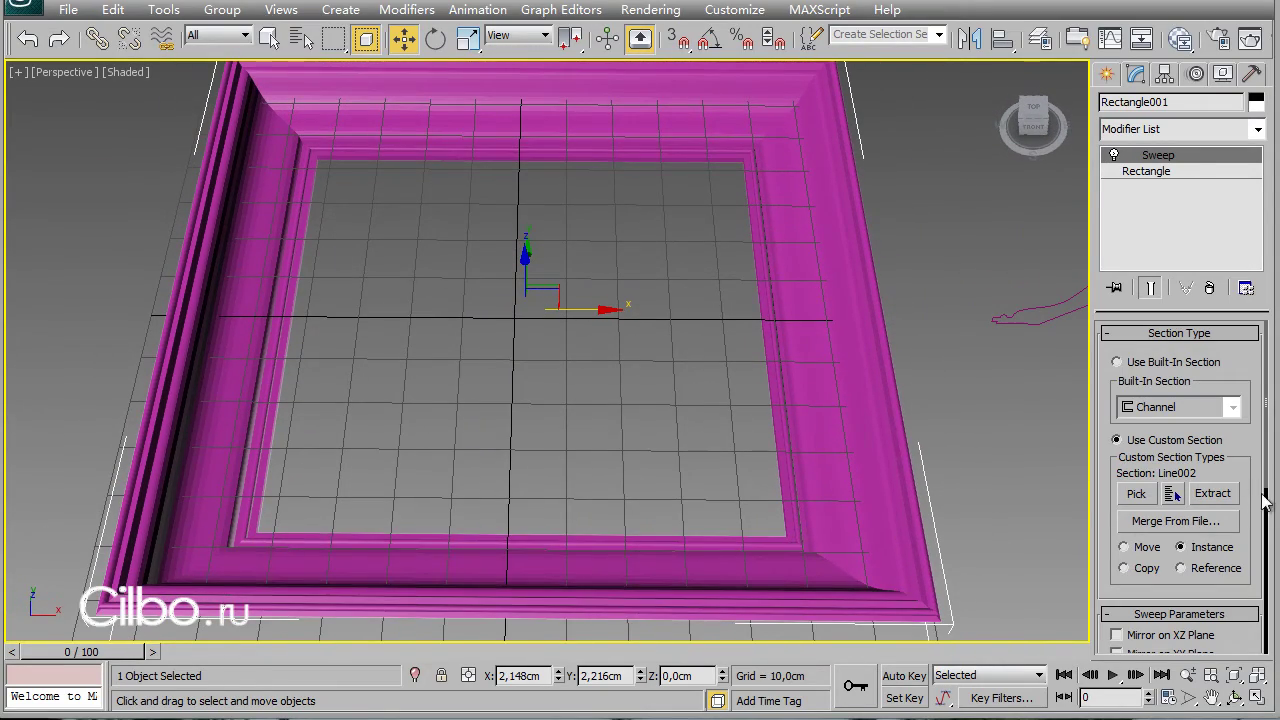
left_click_drag(1251, 487, 1243, 273)
left_click_drag(1253, 506, 1253, 447)
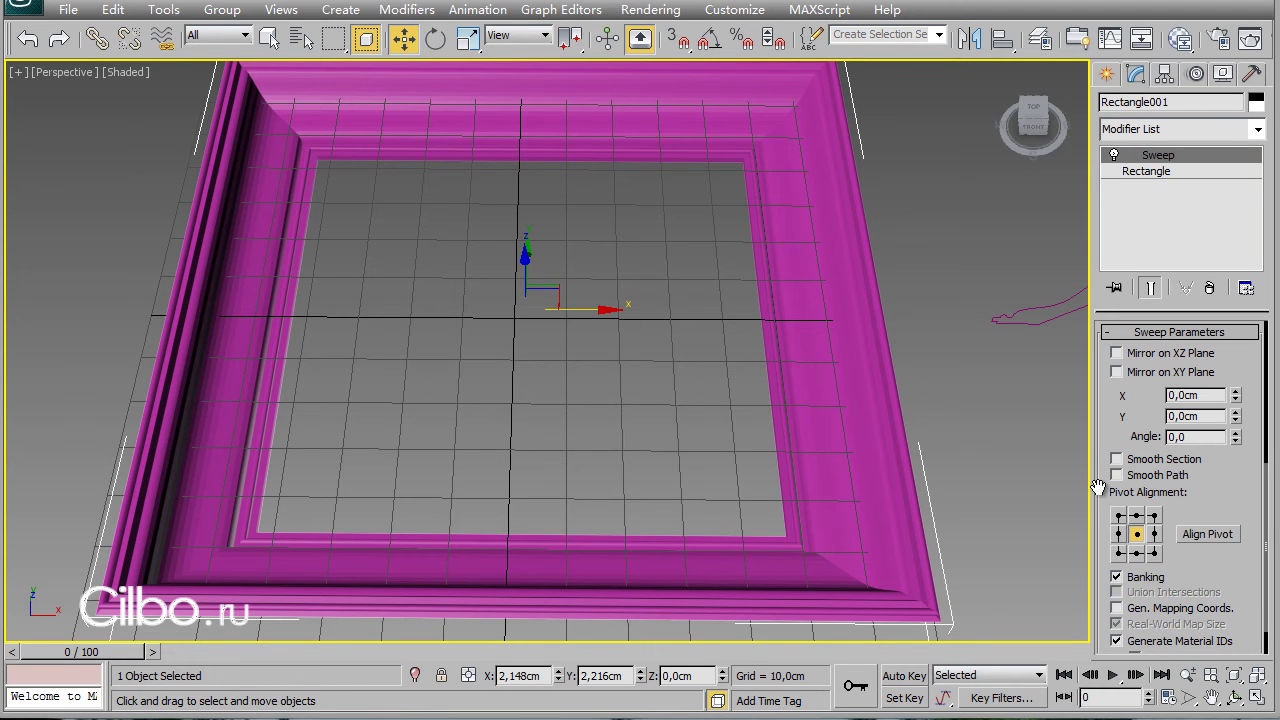
left_click(1117, 459)
left_click(1117, 475)
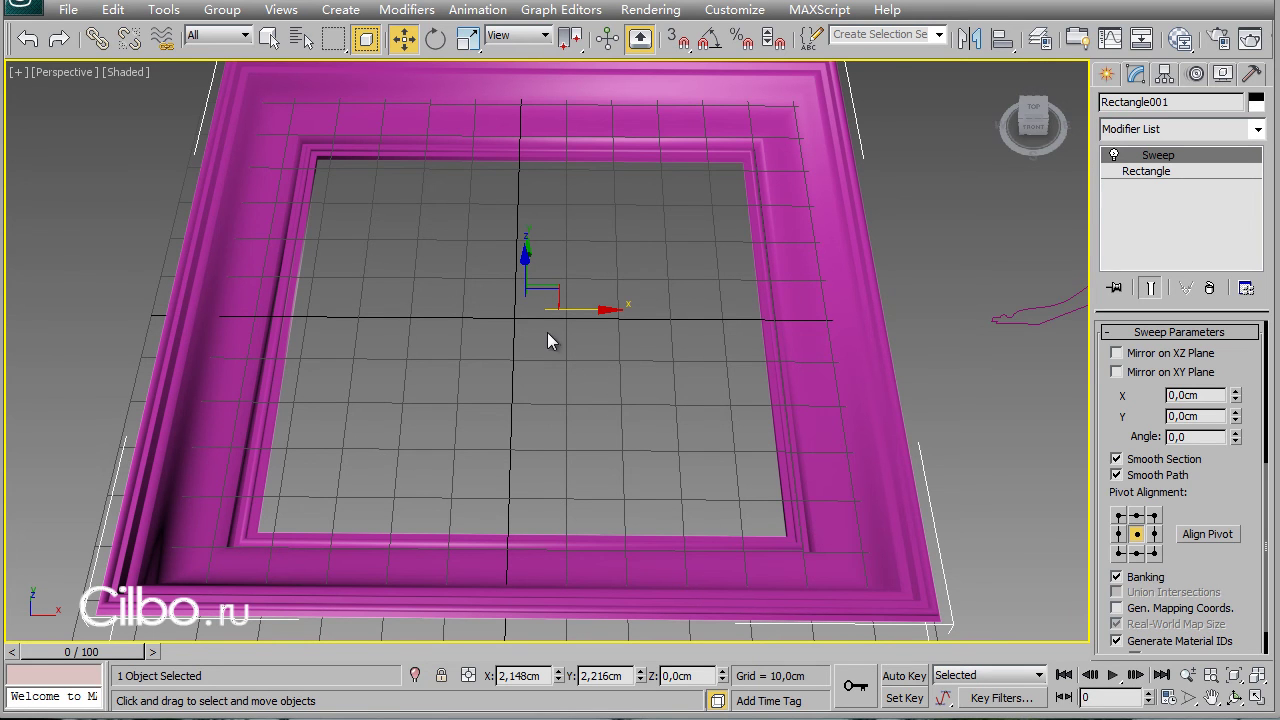
mouse_move(556, 345)
middle_mouse_down("alt")
mouse_move(581, 343)
mouse_move(570, 367)
mouse_move(565, 337)
mouse_move(614, 294)
mouse_move(623, 334)
middle_mouse_up("alt")
mouse_move(640, 420)
middle_mouse_down("alt")
mouse_move(612, 410)
mouse_move(656, 427)
middle_mouse_up("alt")
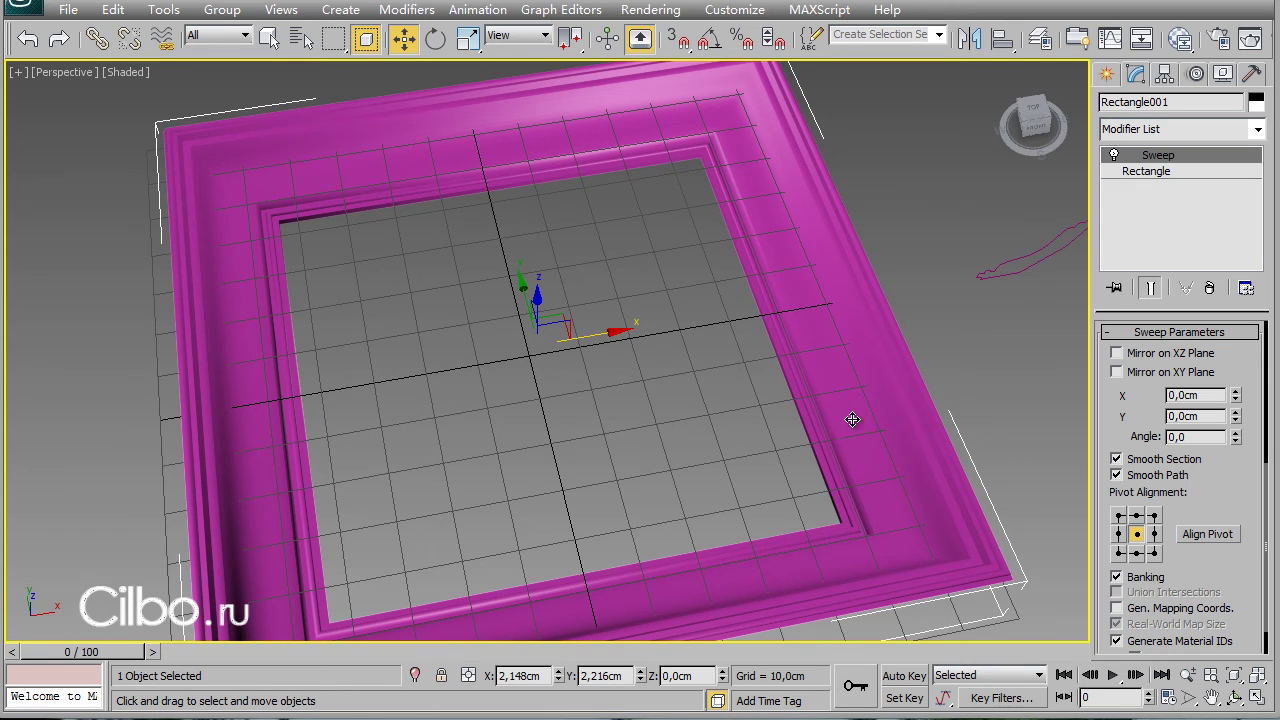
left_click(1117, 475)
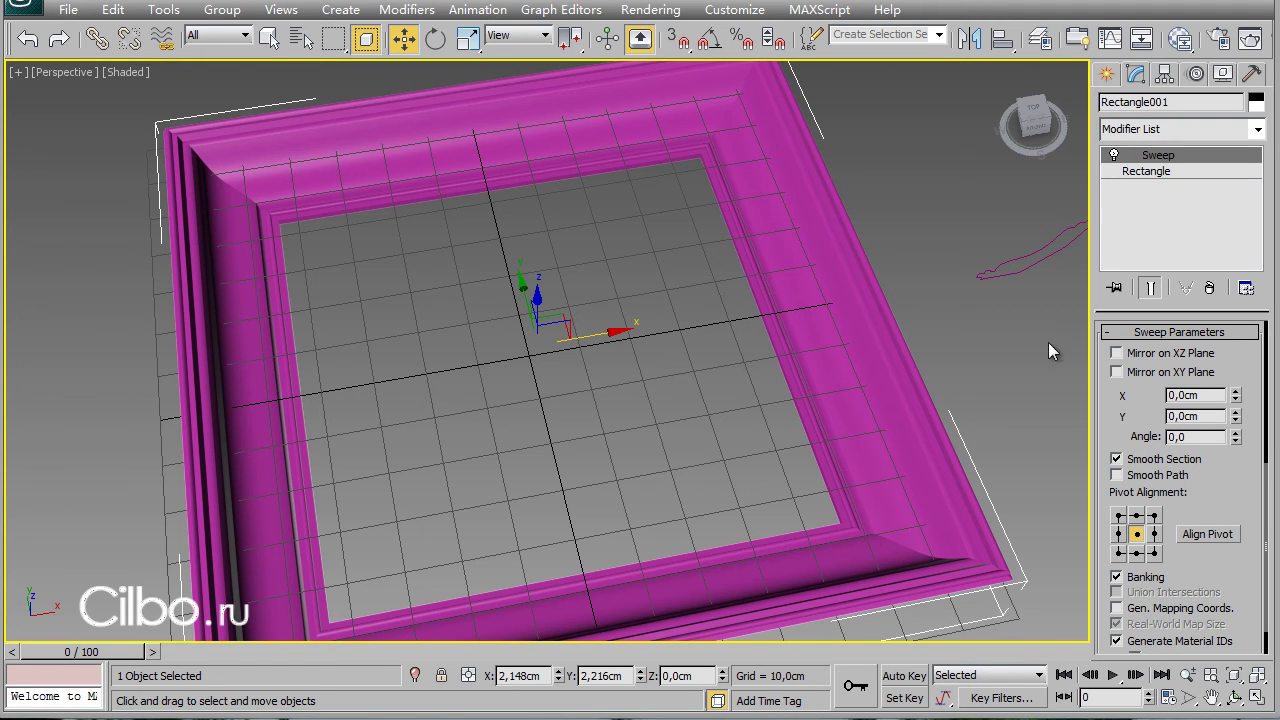
left_click(1116, 459)
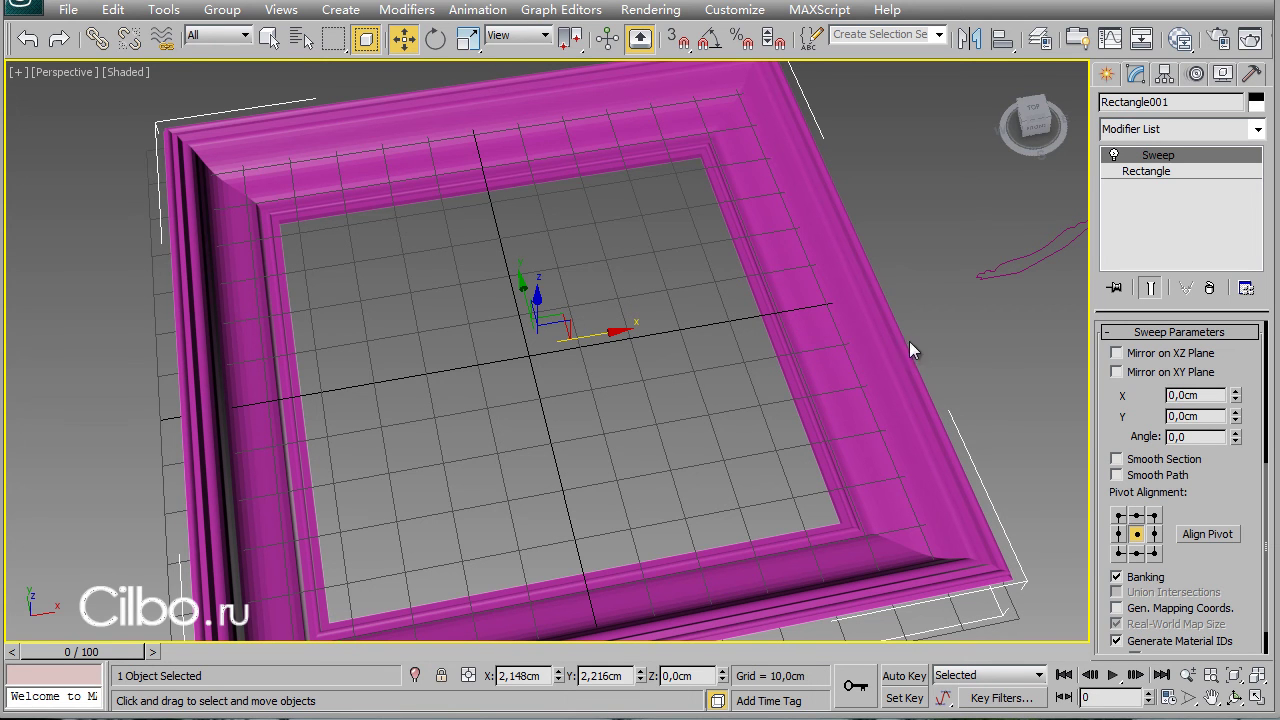
middle_click_drag(908, 517, 951, 576, "alt")
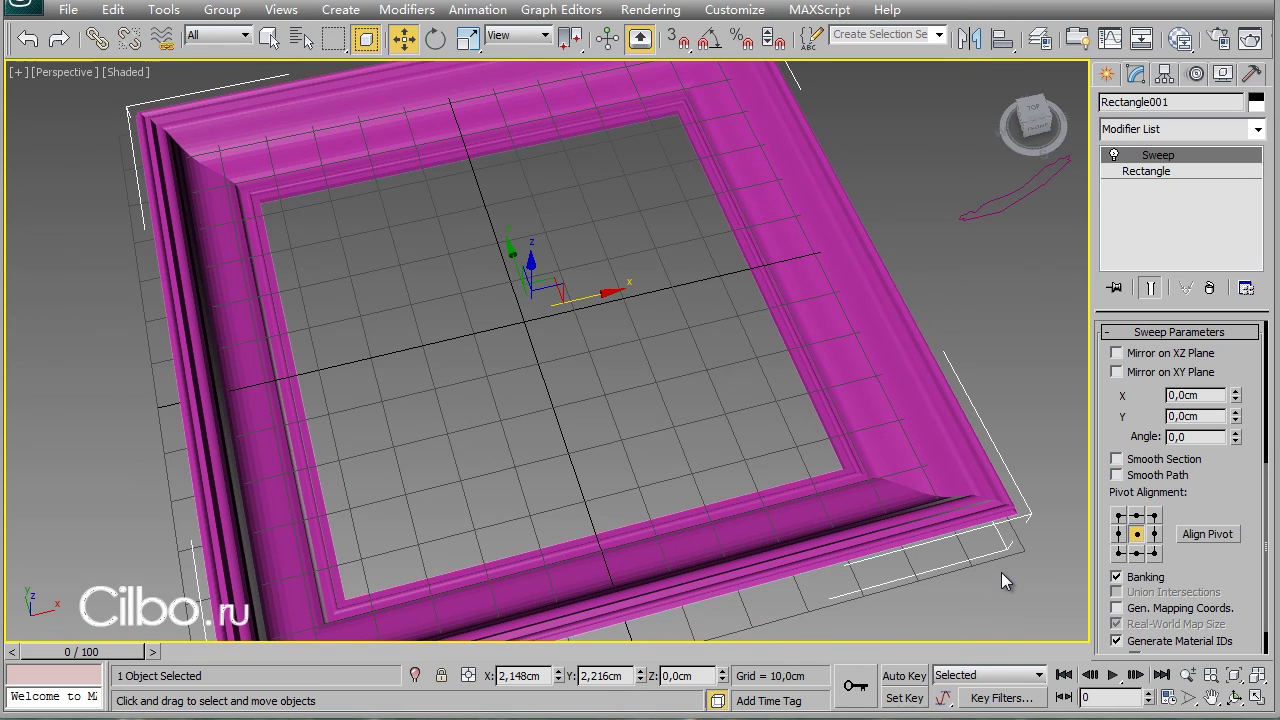
Maximize and pan the Front view, then show Rectangle001's base parameters (113.897 by 113.788 cm).
key("alt+w")
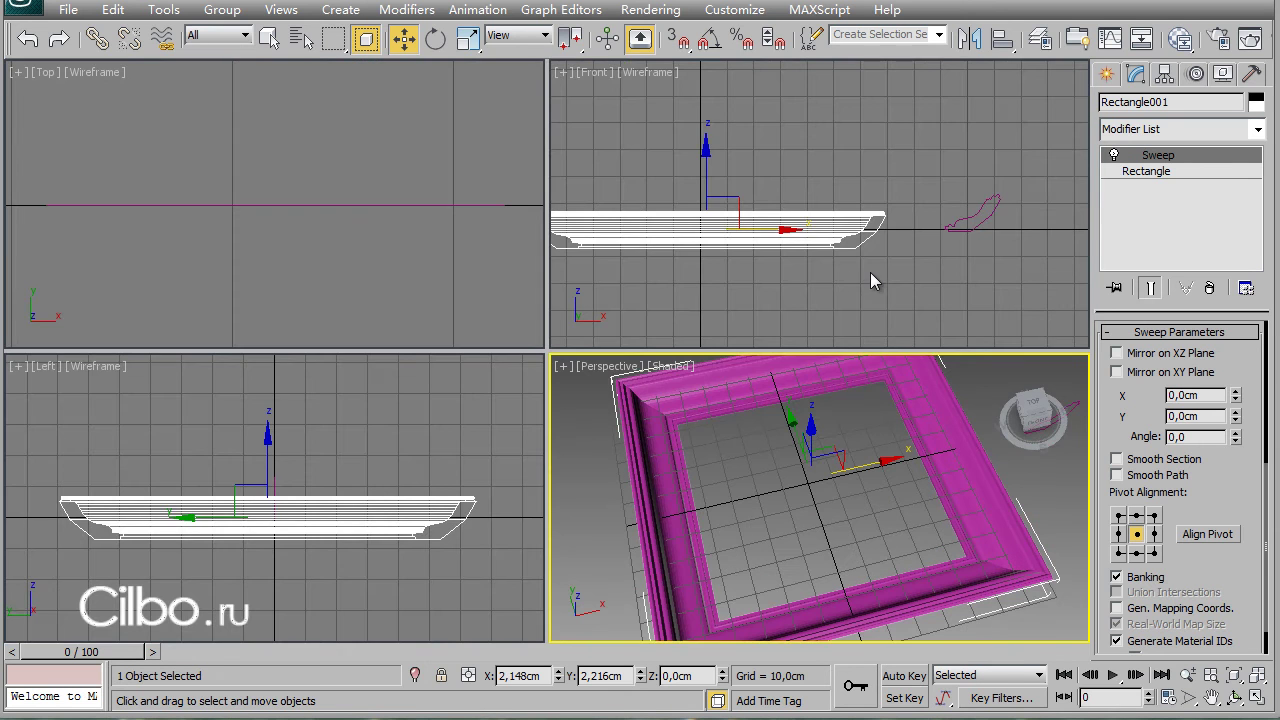
right_click(870, 273)
key("alt+w")
middle_click_drag(769, 398, 829, 373)
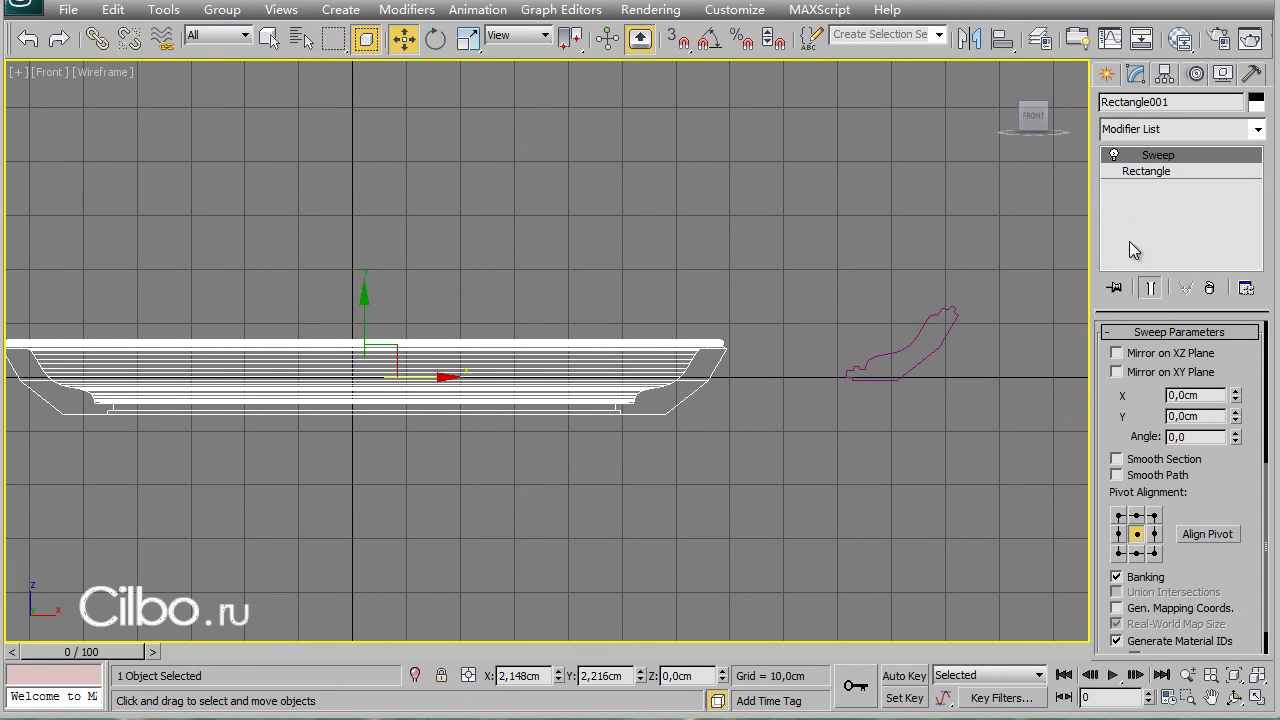
left_click(1145, 172)
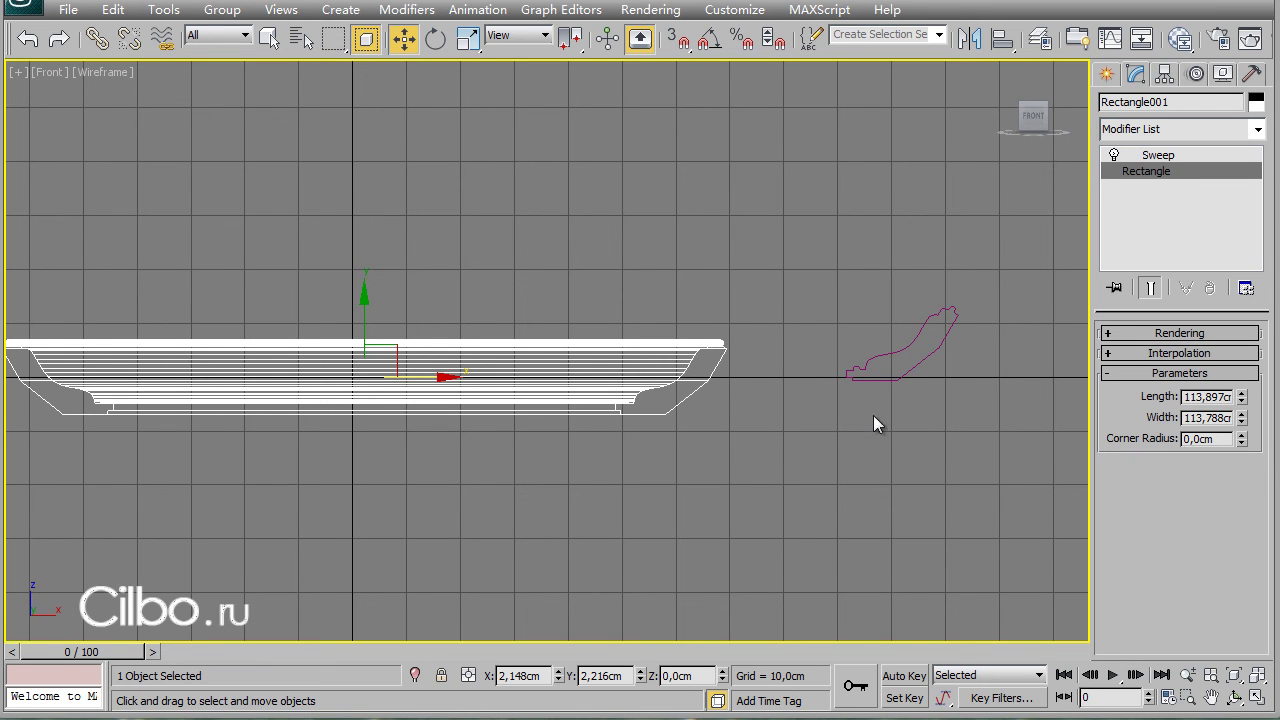
Set the sweep's pivot alignment to bottom-left so the frame sits on the ground line.
left_click(1160, 155)
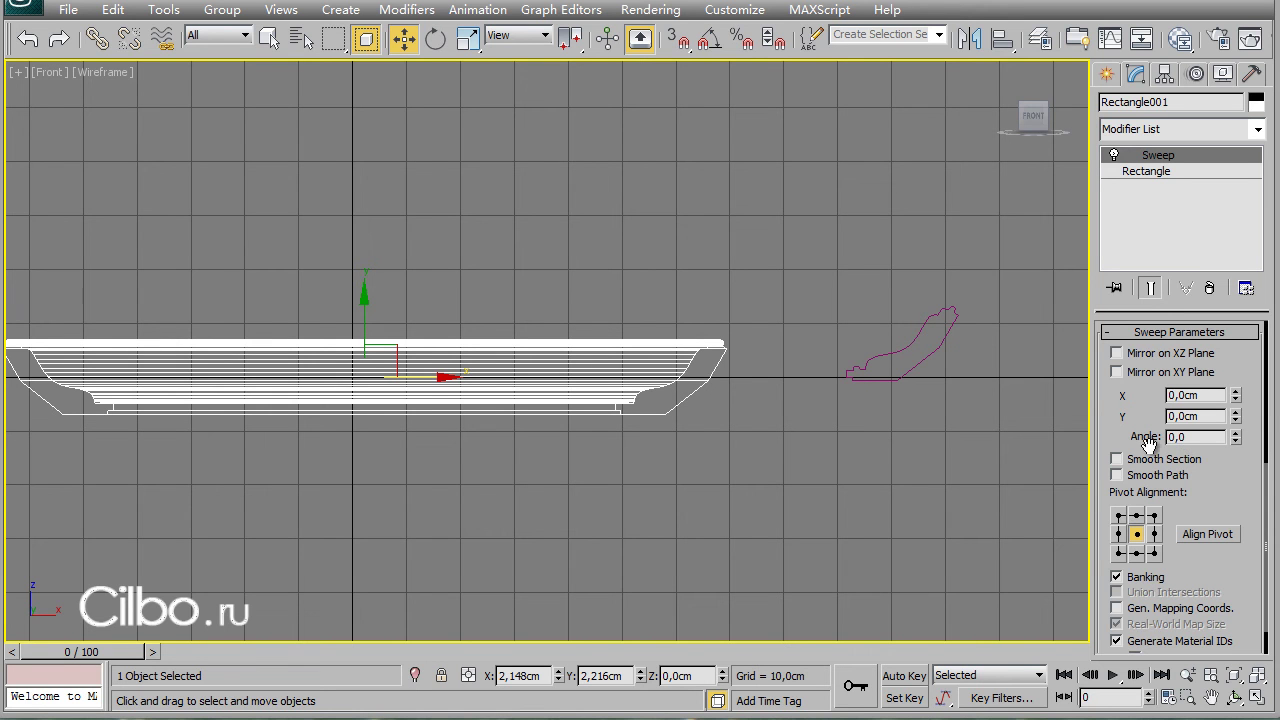
left_click(1119, 553)
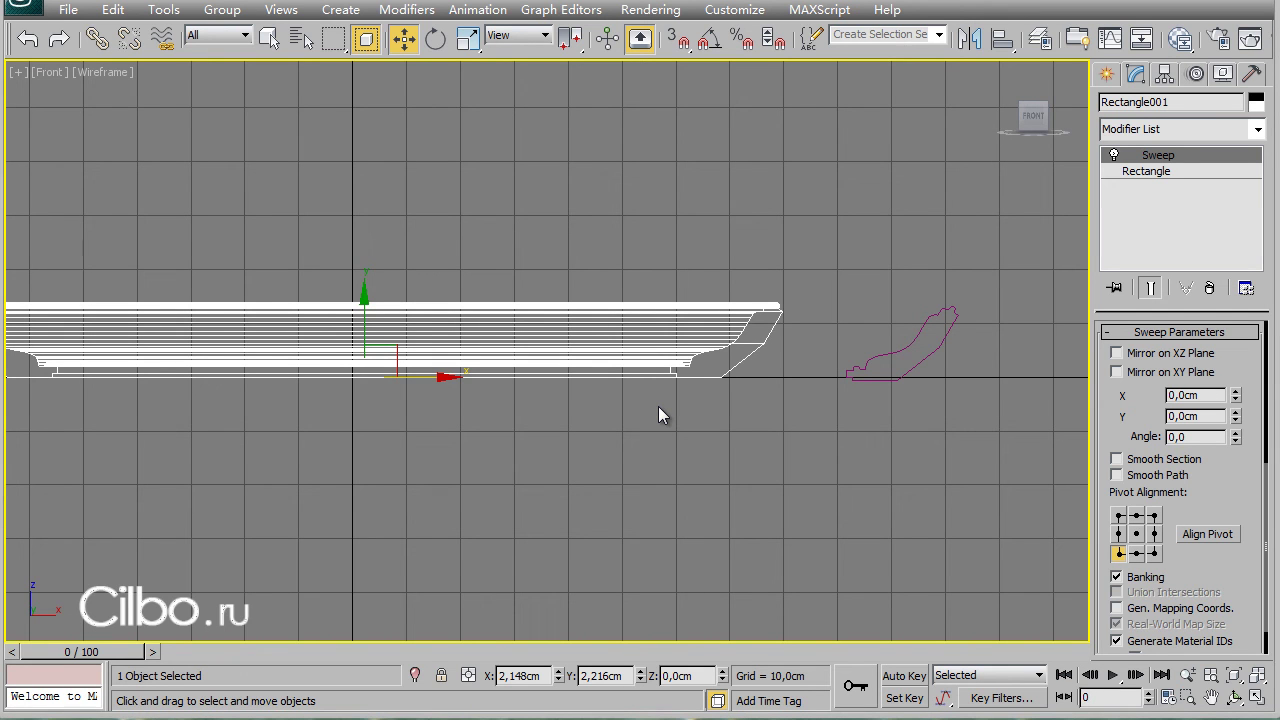
left_click(660, 403)
Maximize the Perspective view, orbit around the frame, and reselect it.
key("alt+w")
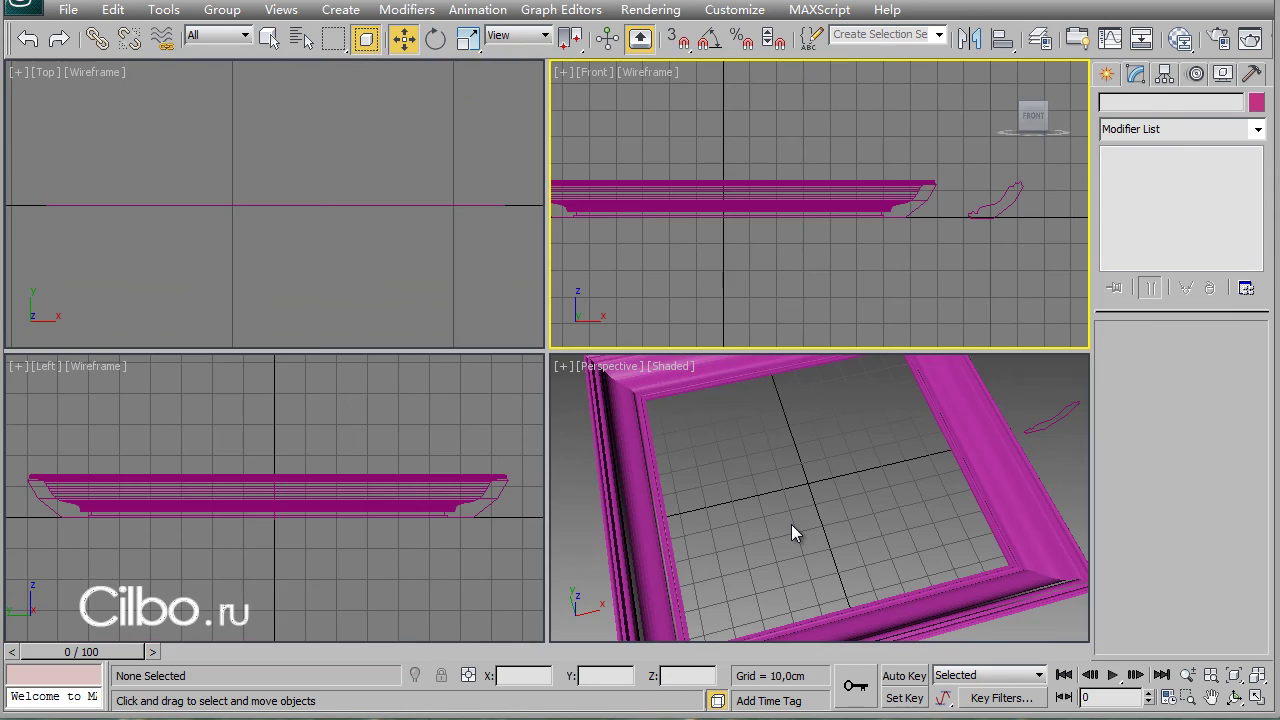
left_click(791, 524)
key("alt+w")
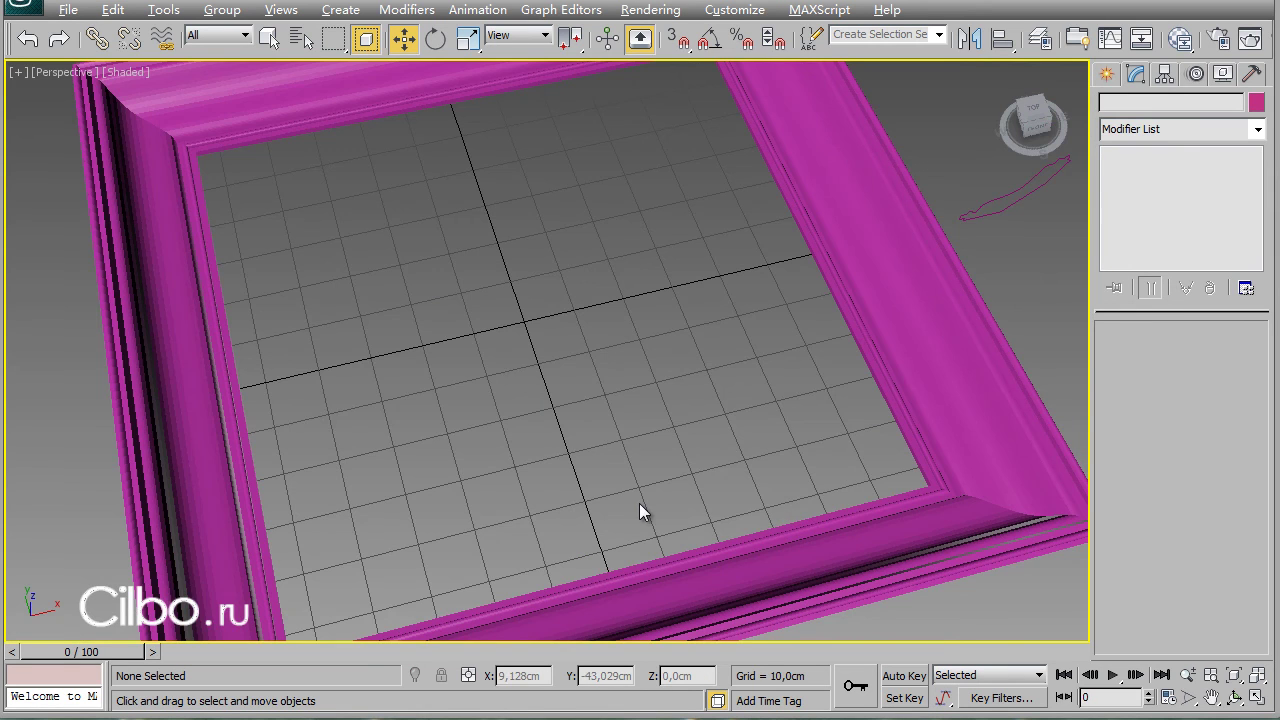
mouse_move(639, 503)
middle_mouse_down("alt")
mouse_move(706, 485)
mouse_move(752, 446)
middle_mouse_up("alt")
left_click(752, 446)
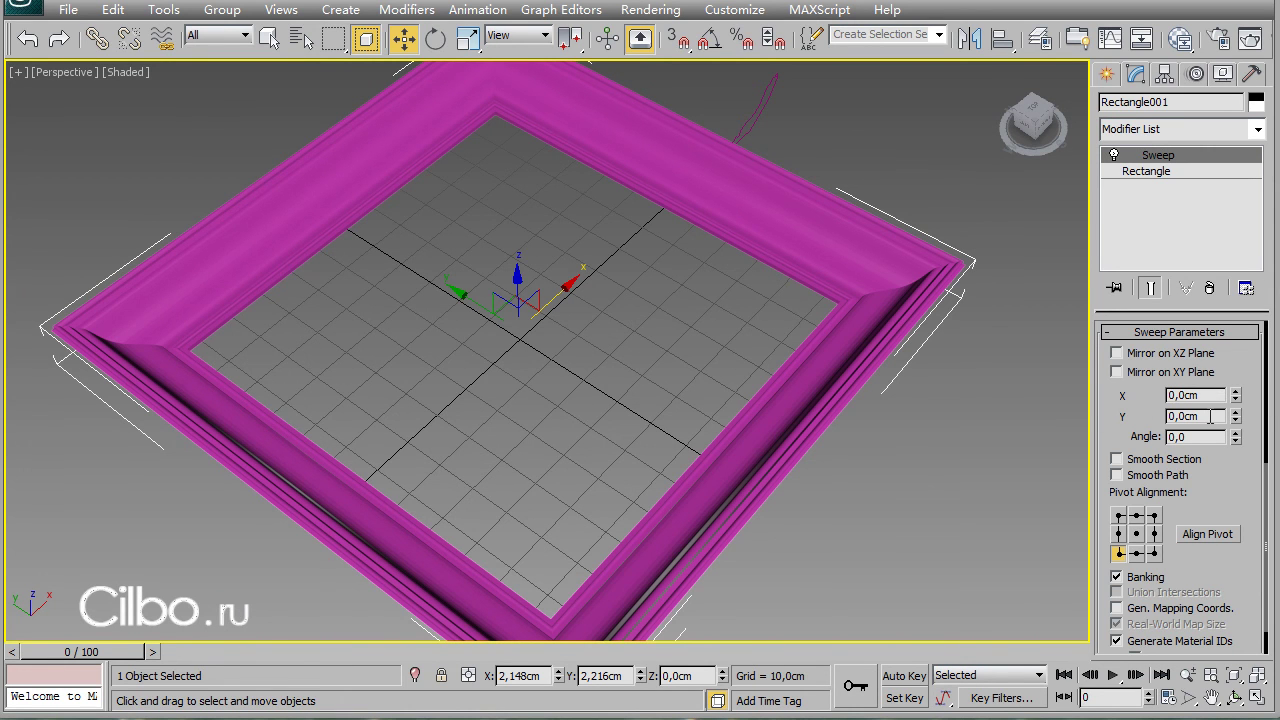
key("alt+w")
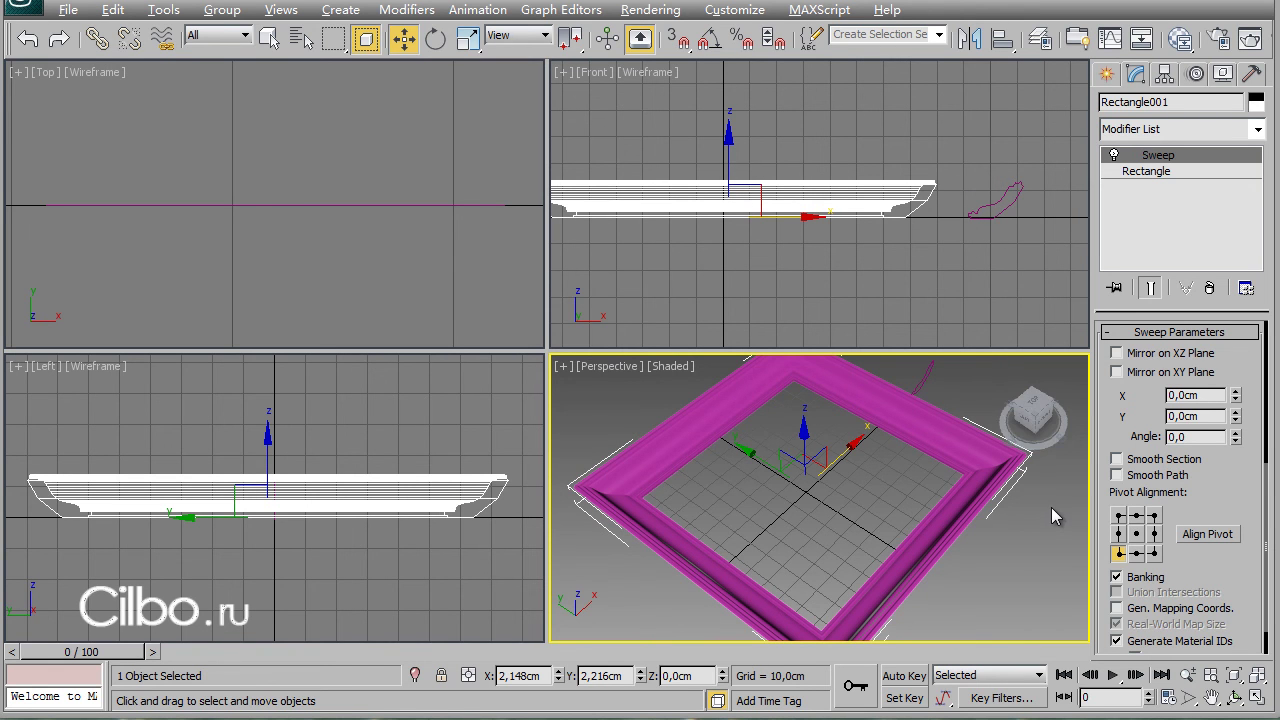
key("alt+w")
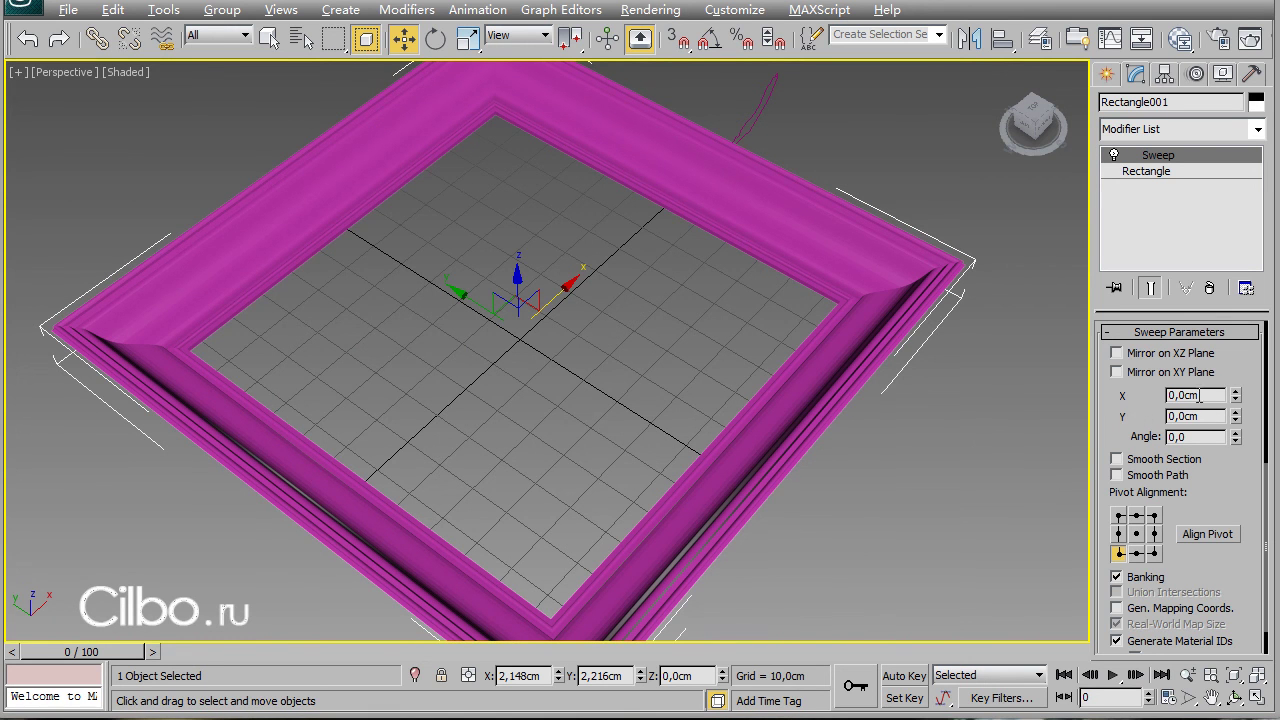
Set the Sweep X offset to -2,0 cm and orbit to check the shifted moulding.
double_click(1205, 395)
type("-2")
left_click(1208, 416)
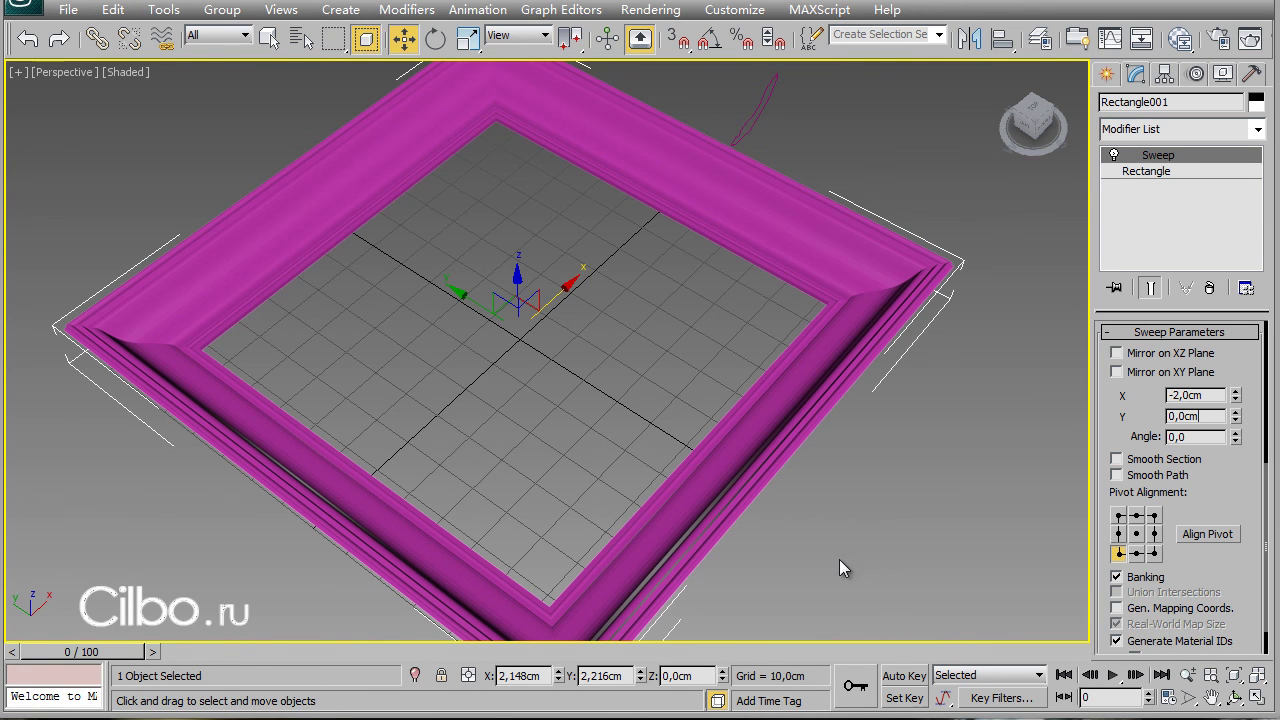
mouse_move(839, 559)
middle_mouse_down("alt")
mouse_move(924, 476)
mouse_move(736, 570)
middle_mouse_up("alt")
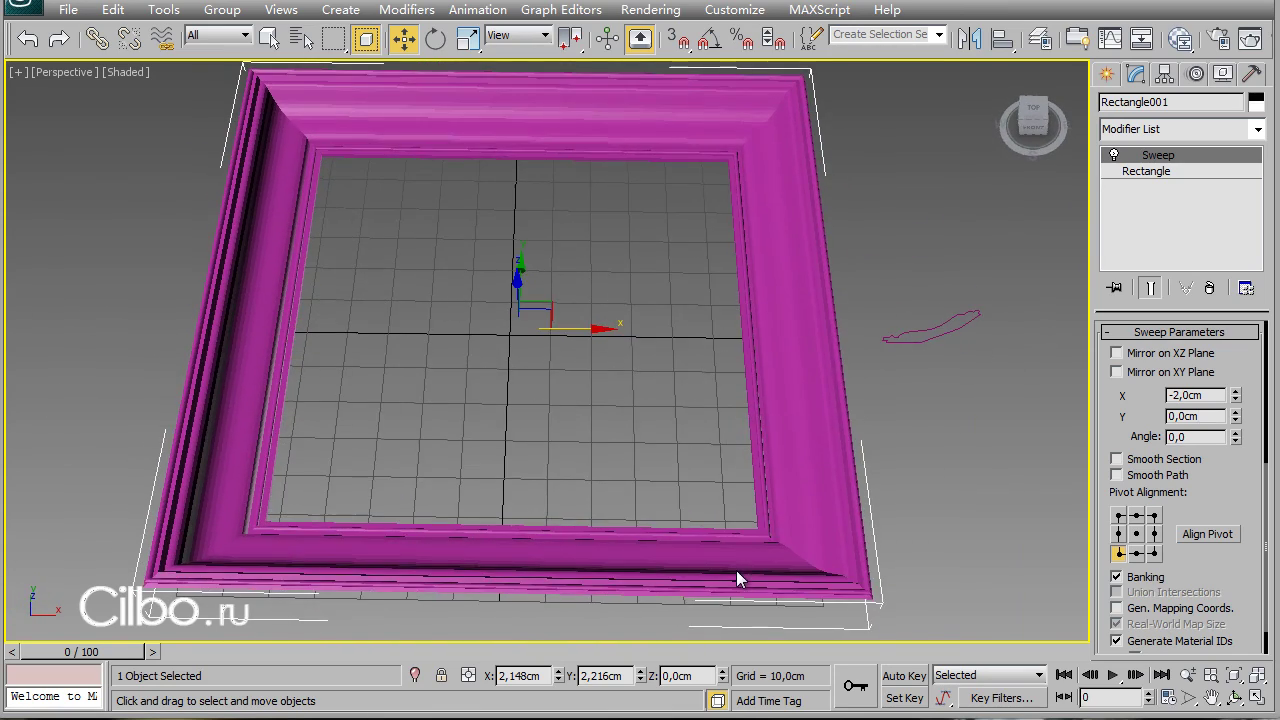
mouse_move(663, 491)
middle_mouse_down("alt")
mouse_move(634, 449)
mouse_move(646, 457)
middle_mouse_up("alt")
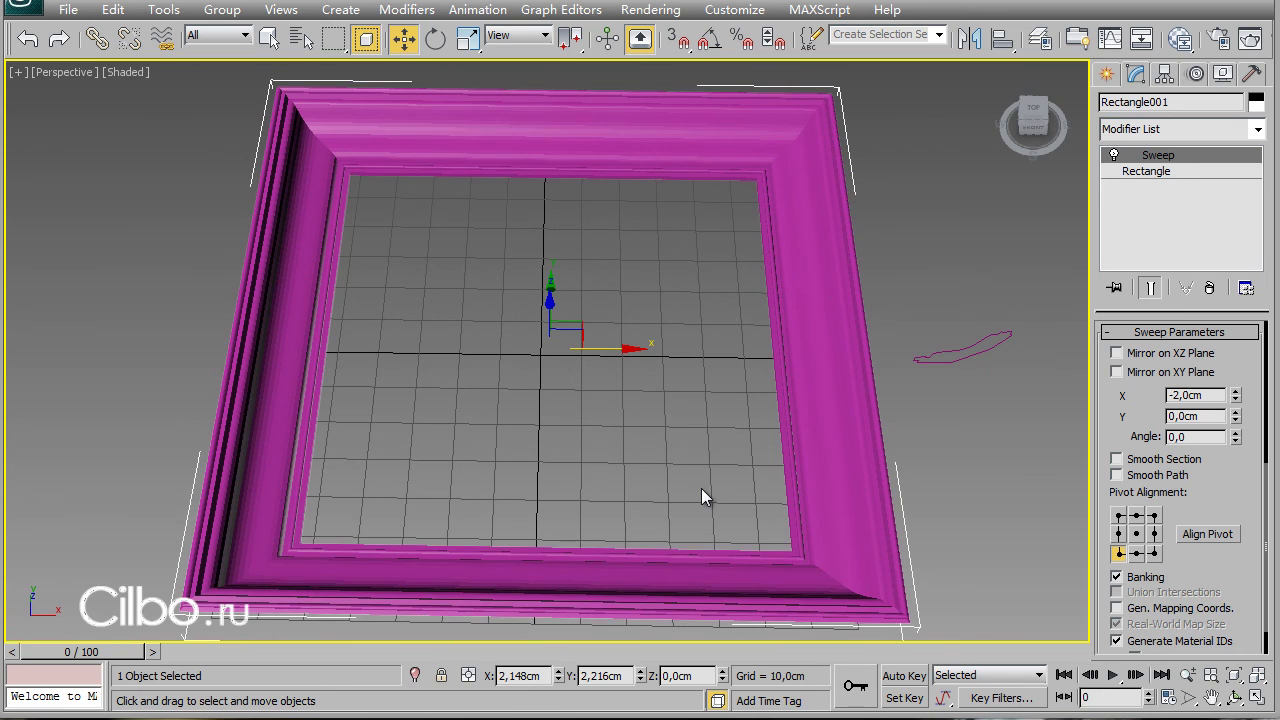